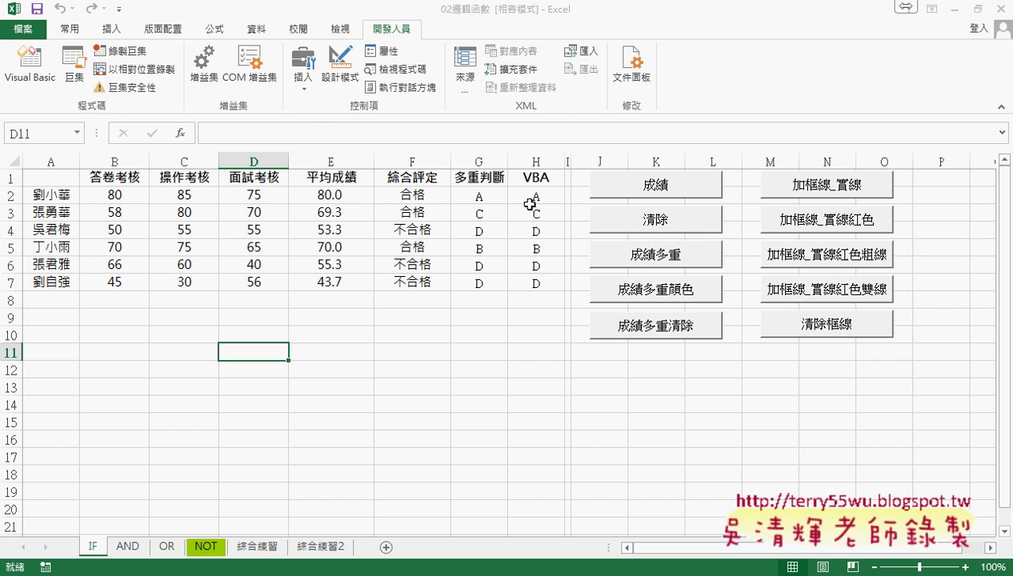
Clear H2:H7, then check 成績函數 and 成績函數多重 under Insert Function's User Defined category
{"action": "left_click_drag", "start_coordinate": [528, 198], "coordinate": [549, 286]}
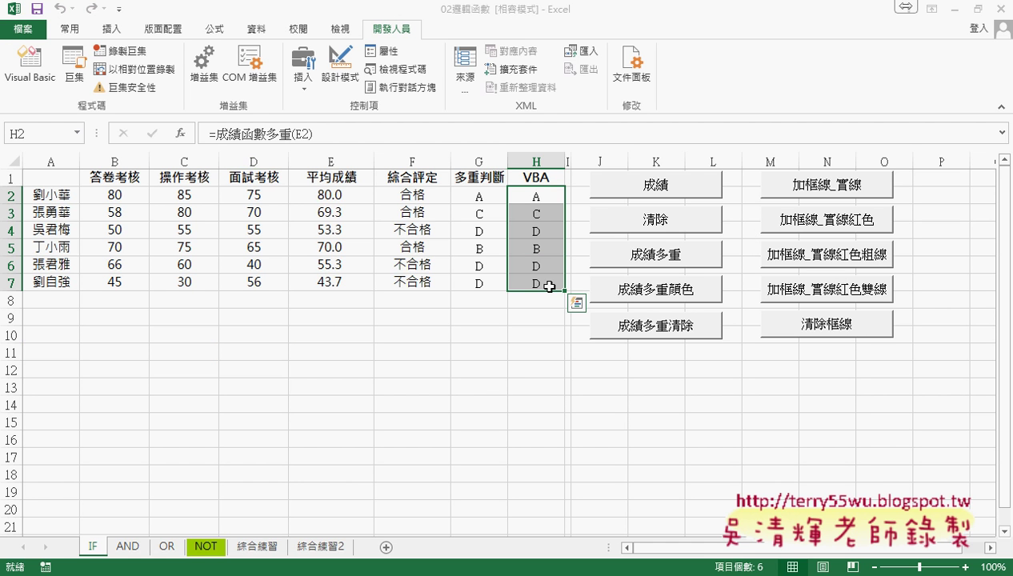
{"action": "key", "text": "Delete"}
{"action": "left_click", "coordinate": [530, 192]}
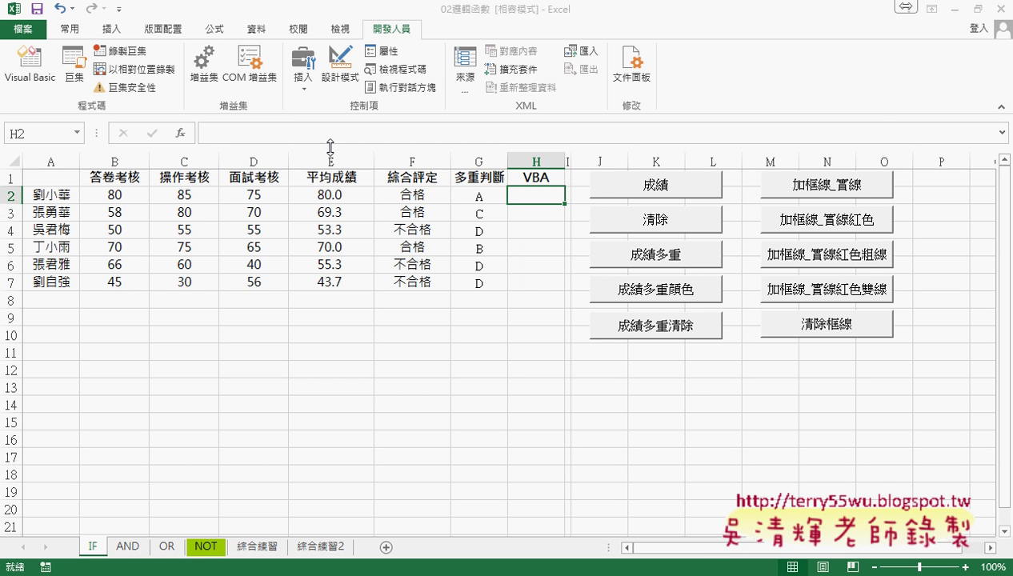
{"action": "left_click", "coordinate": [182, 134]}
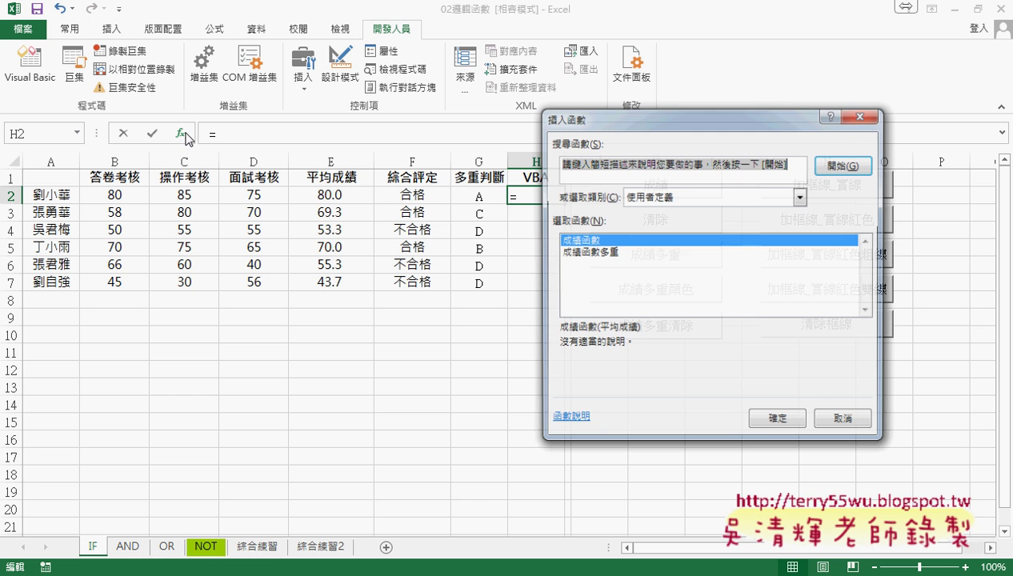
{"action": "left_click", "coordinate": [593, 253]}
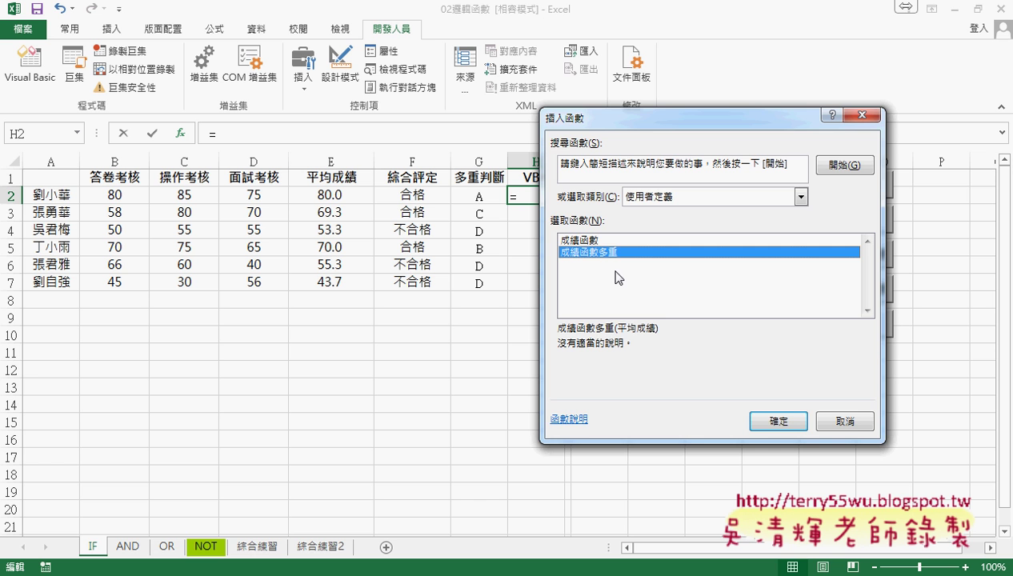
{"action": "left_click", "coordinate": [845, 421]}
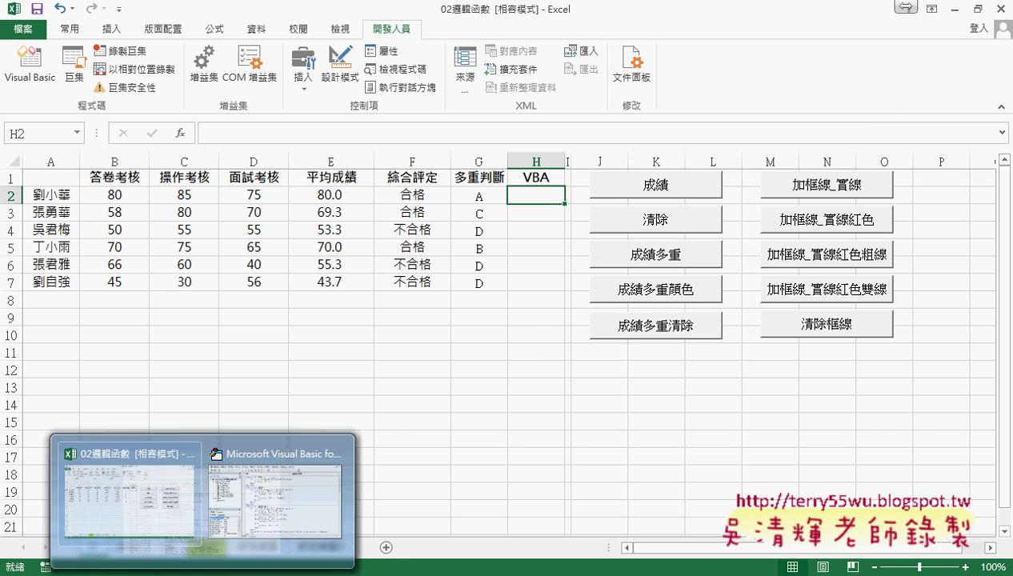
Switch to the VBA editor and scroll Module1 down to the 成績函數 and 成績函數多重 code
{"action": "left_click", "coordinate": [281, 528]}
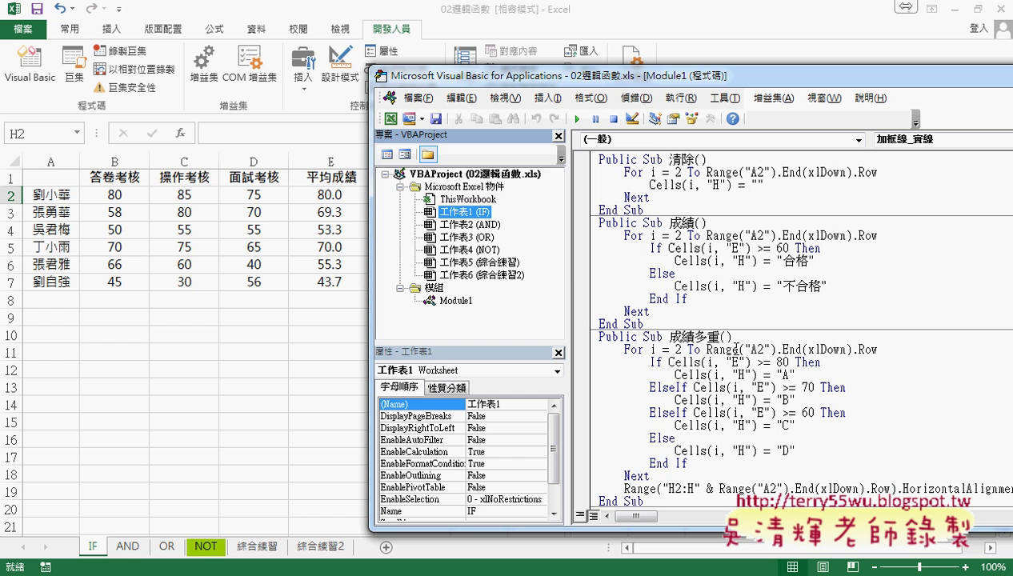
{"action": "left_click", "coordinate": [719, 400]}
{"action": "scroll", "coordinate": [719, 400], "scroll_direction": "down", "scroll_amount": 4}
{"action": "scroll", "coordinate": [719, 400], "scroll_direction": "down", "scroll_amount": 2}
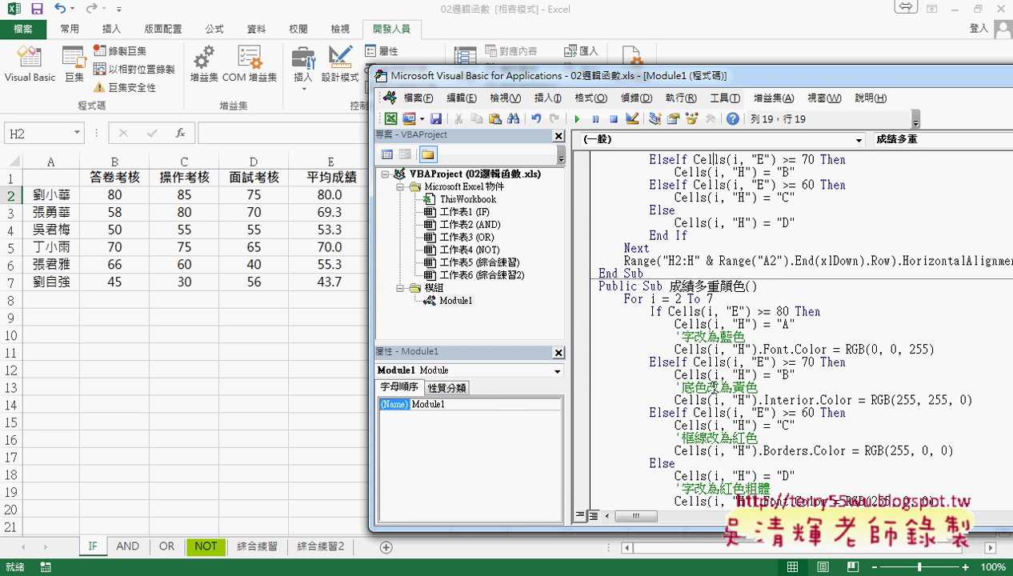
{"action": "scroll", "coordinate": [719, 400], "scroll_direction": "down", "scroll_amount": 4}
{"action": "scroll", "coordinate": [680, 404], "scroll_direction": "down", "scroll_amount": 4}
{"action": "scroll", "coordinate": [680, 405], "scroll_direction": "down", "scroll_amount": 4}
{"action": "scroll", "coordinate": [680, 405], "scroll_direction": "down", "scroll_amount": 3}
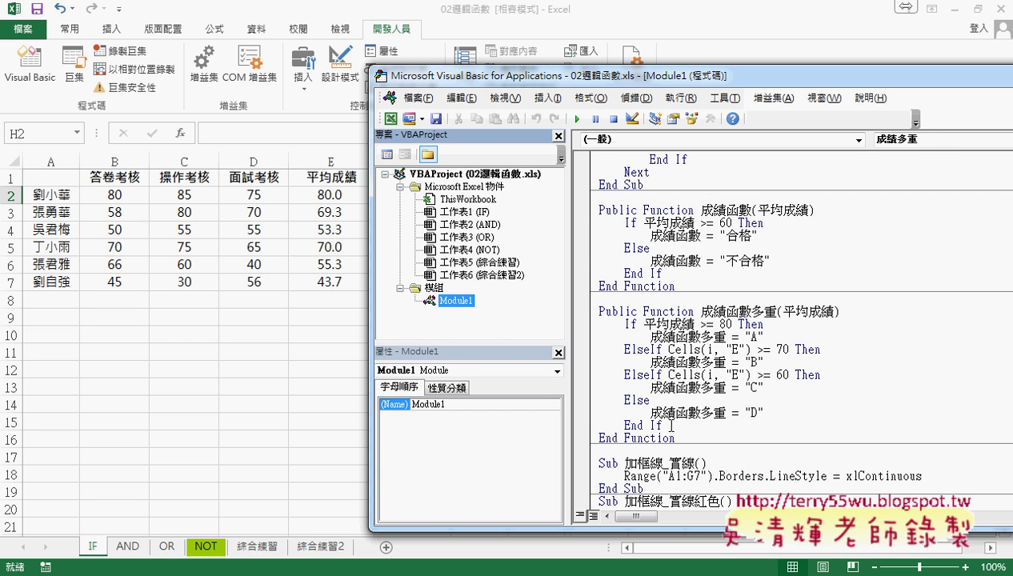
{"action": "mouse_move", "coordinate": [675, 439]}
{"action": "left_mouse_down"}
{"action": "mouse_move", "coordinate": [600, 321]}
{"action": "mouse_move", "coordinate": [582, 212]}
{"action": "left_mouse_up"}
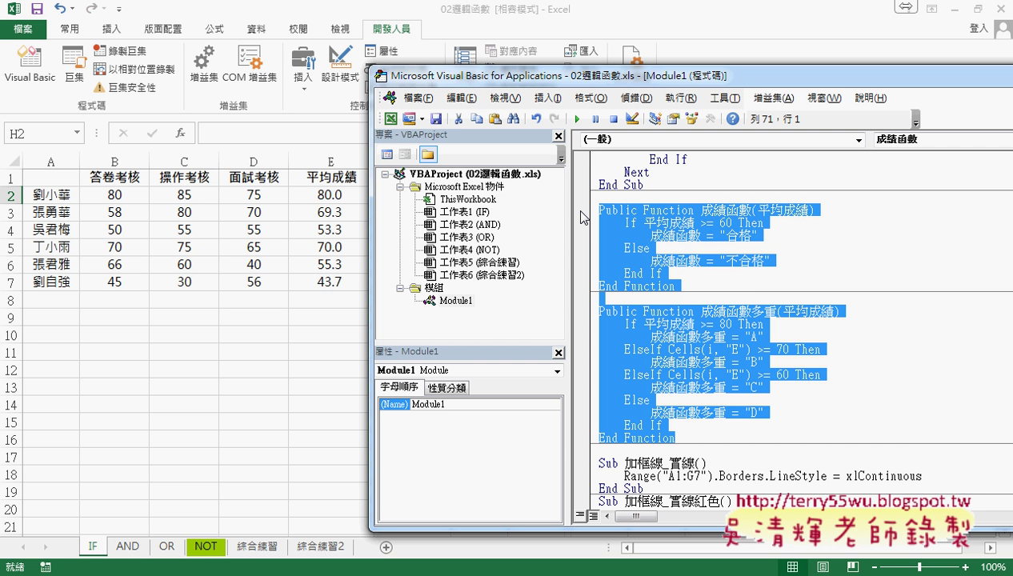
{"action": "left_click", "coordinate": [672, 282]}
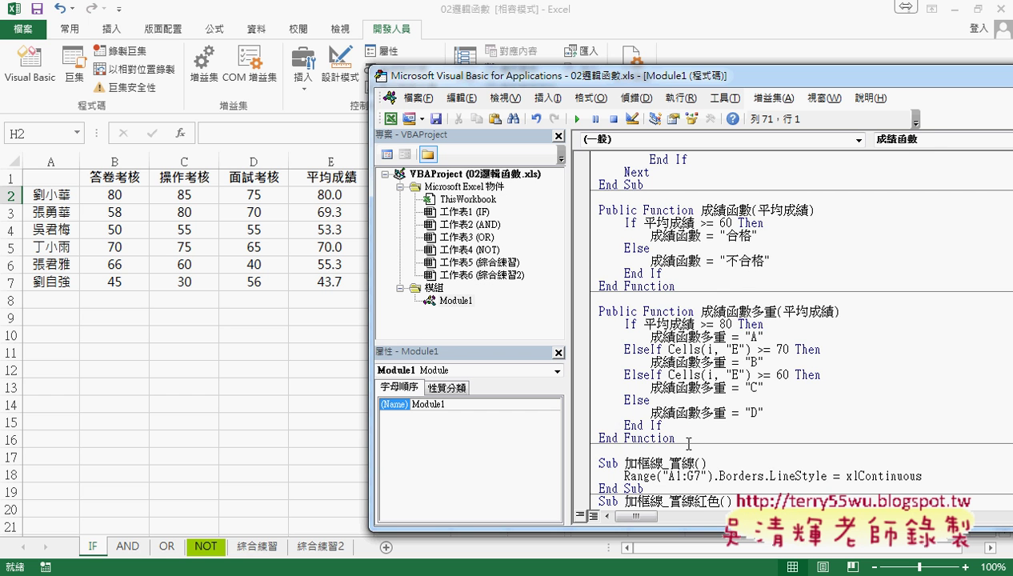
{"action": "left_click_drag", "start_coordinate": [688, 443], "coordinate": [592, 207]}
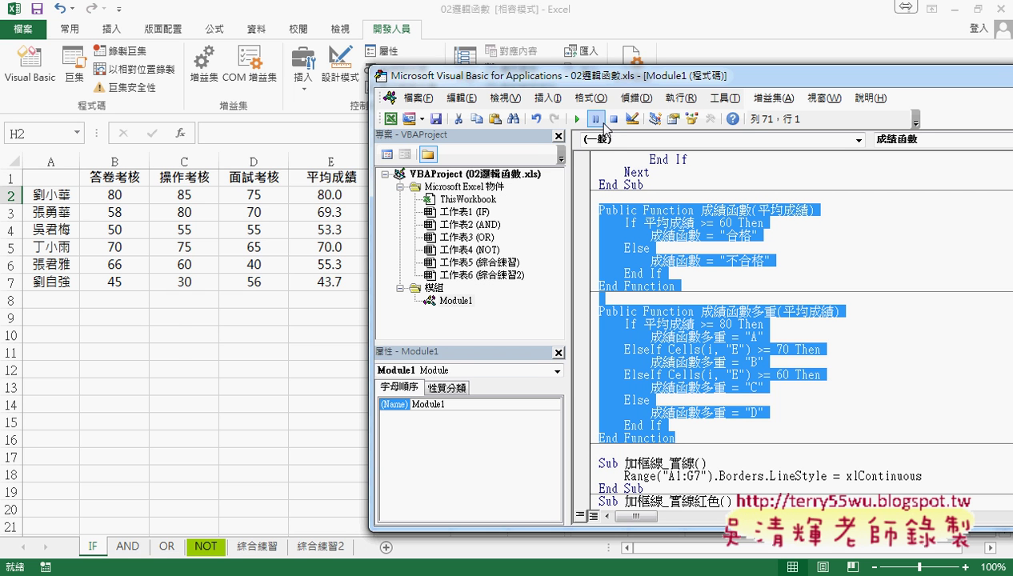
{"action": "left_click_drag", "start_coordinate": [578, 82], "coordinate": [394, 65]}
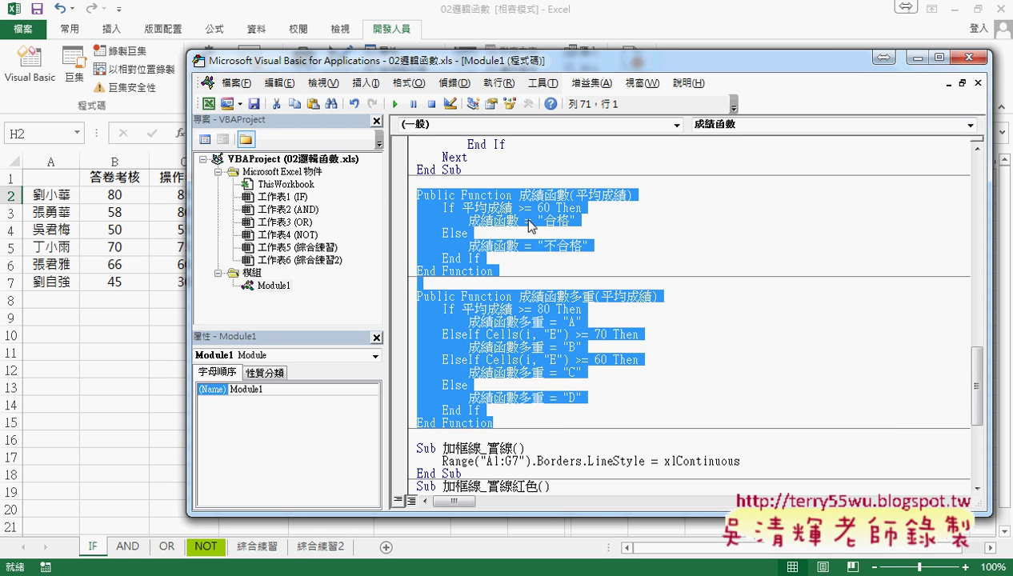
Move the VBA editor window up and to the left
{"action": "right_click", "coordinate": [297, 160]}
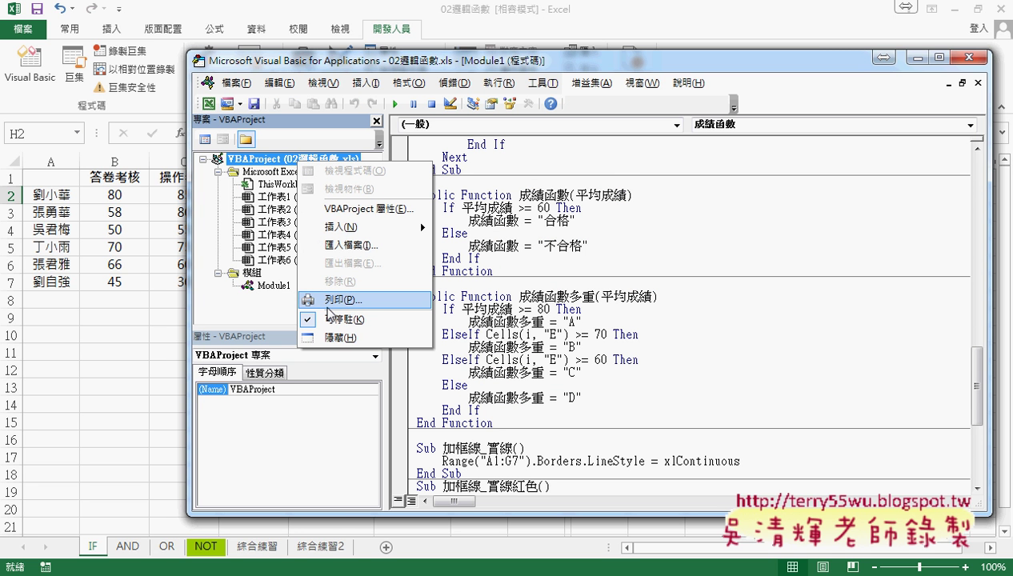
{"action": "right_click", "coordinate": [376, 64]}
{"action": "left_click", "coordinate": [324, 64]}
{"action": "left_click_drag", "start_coordinate": [324, 64], "coordinate": [278, 53]}
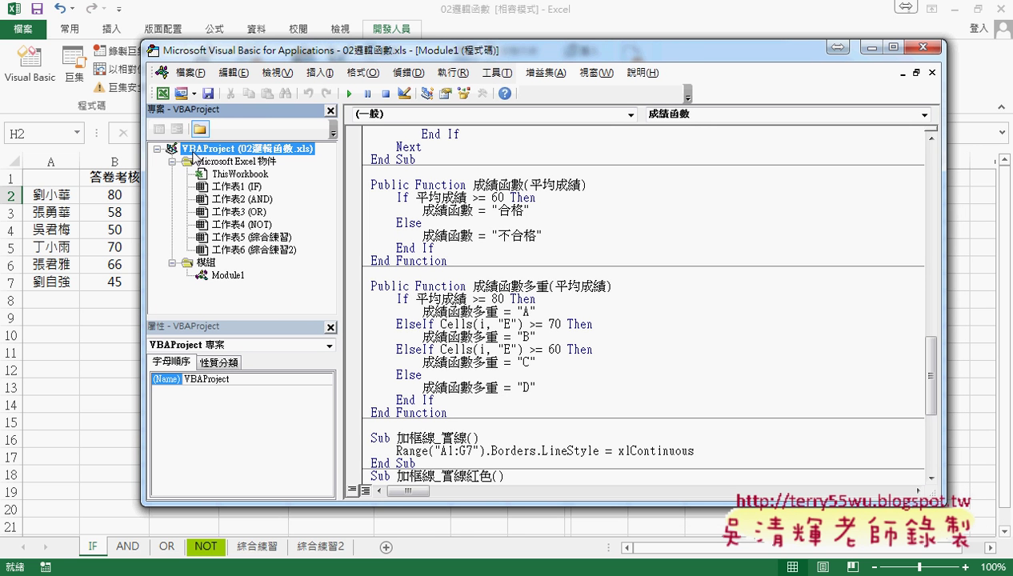
In VBAProject Properties' Protection tab, tick Lock project for viewing and enter and confirm a password
{"action": "right_click", "coordinate": [264, 152]}
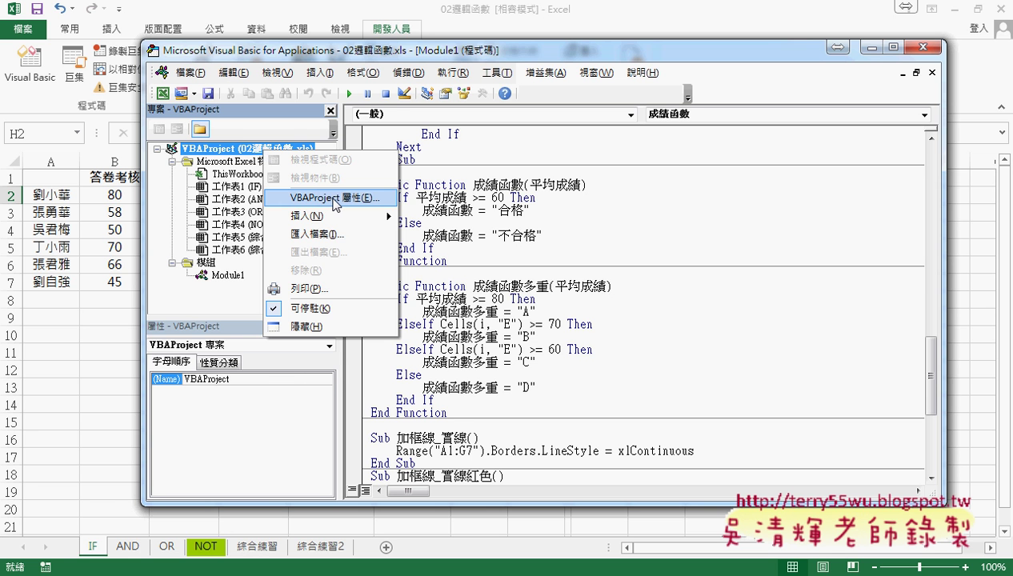
{"action": "left_click", "coordinate": [332, 199]}
{"action": "left_click", "coordinate": [409, 135]}
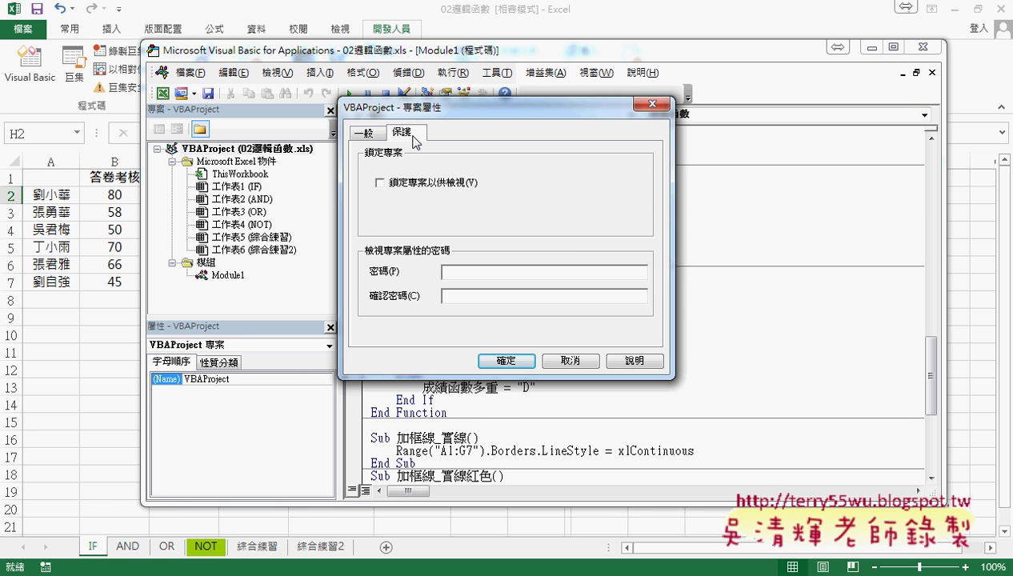
{"action": "left_click", "coordinate": [367, 134]}
{"action": "left_click", "coordinate": [398, 134]}
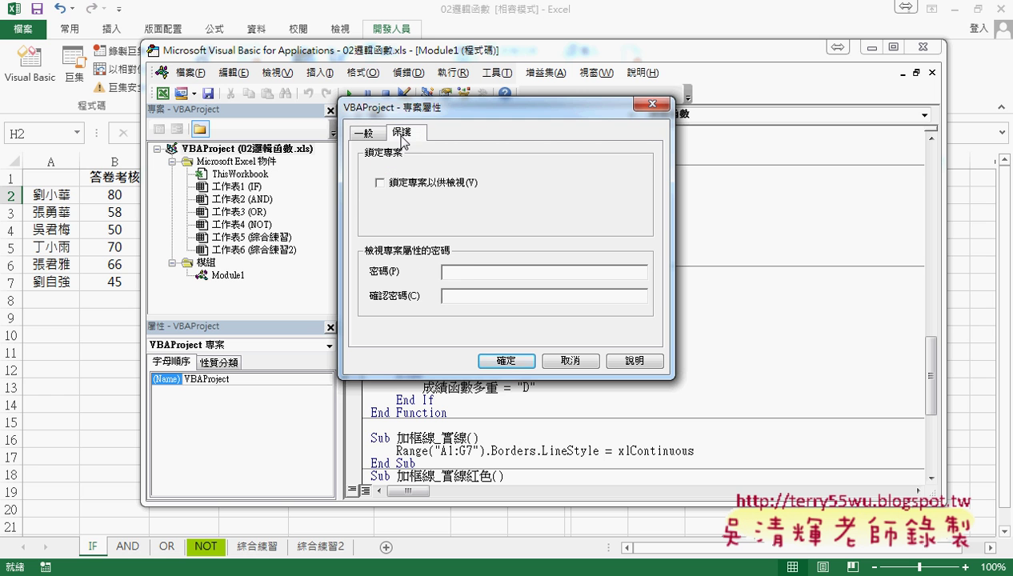
{"action": "left_click", "coordinate": [405, 184]}
{"action": "left_click", "coordinate": [469, 272]}
{"action": "key", "text": "Tab"}
{"action": "left_click", "coordinate": [503, 361]}
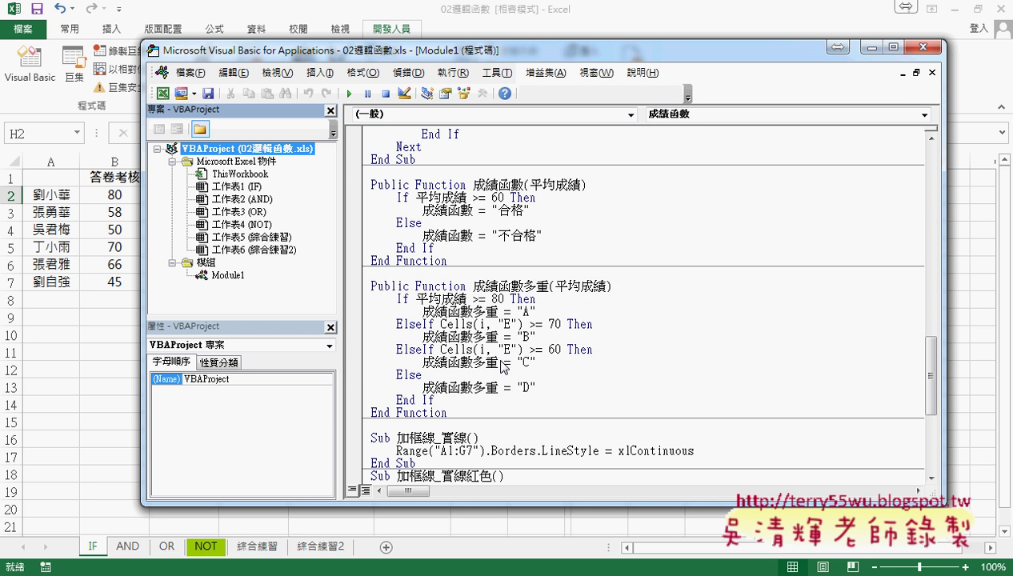
Close the VBA editor and then close Excel
{"action": "left_click_drag", "start_coordinate": [371, 184], "coordinate": [370, 425]}
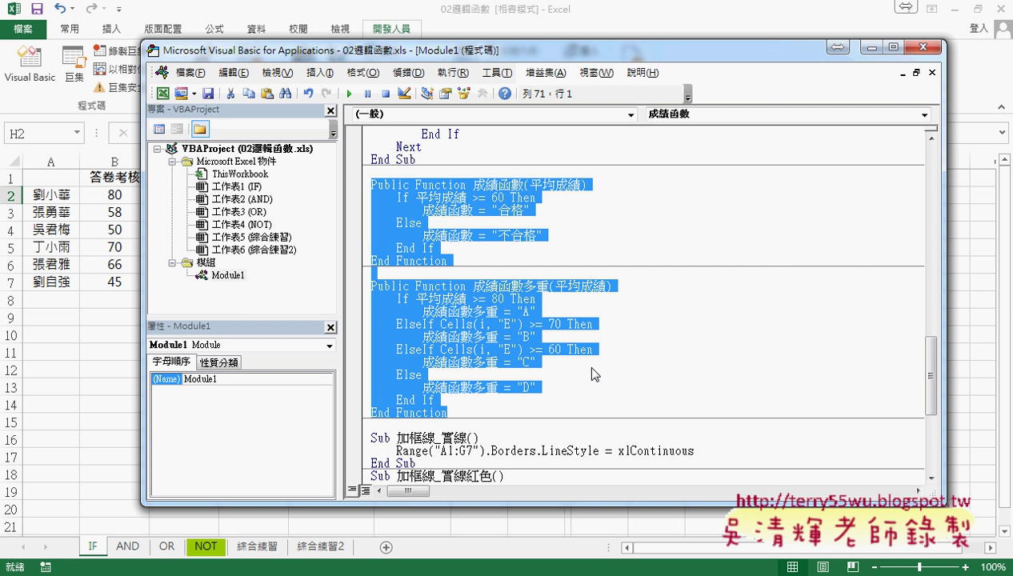
{"action": "left_click", "coordinate": [927, 47]}
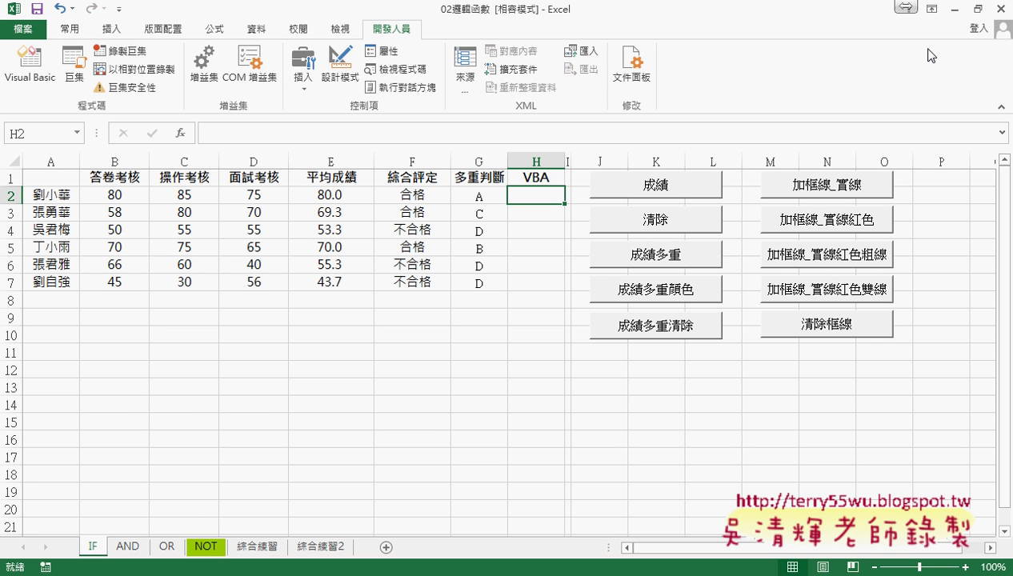
{"action": "left_click", "coordinate": [992, 11]}
Save on close, relaunch Excel, reopen 02邏輯函數 and enable its macros
{"action": "left_click", "coordinate": [446, 328]}
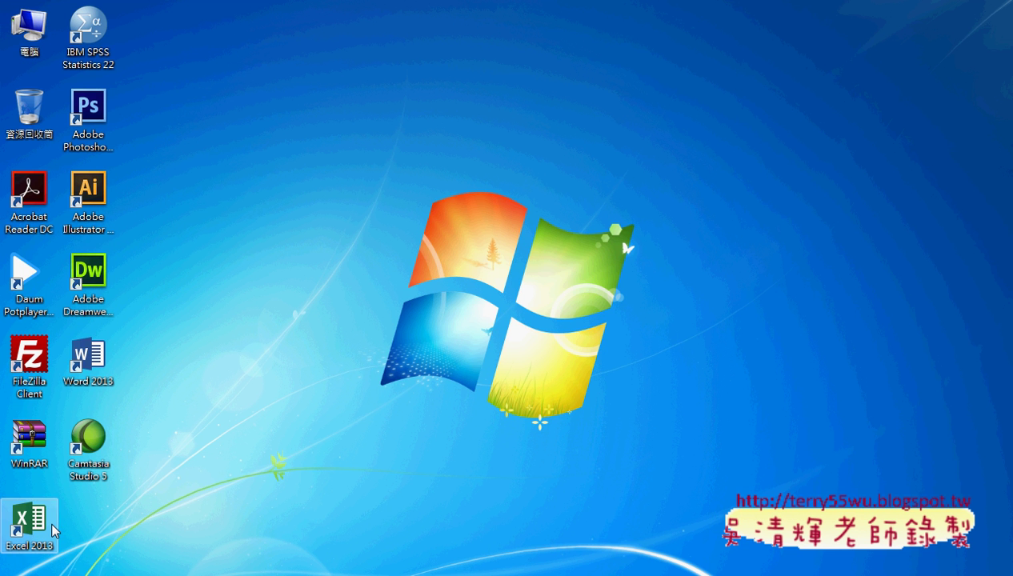
{"action": "double_click", "coordinate": [32, 524]}
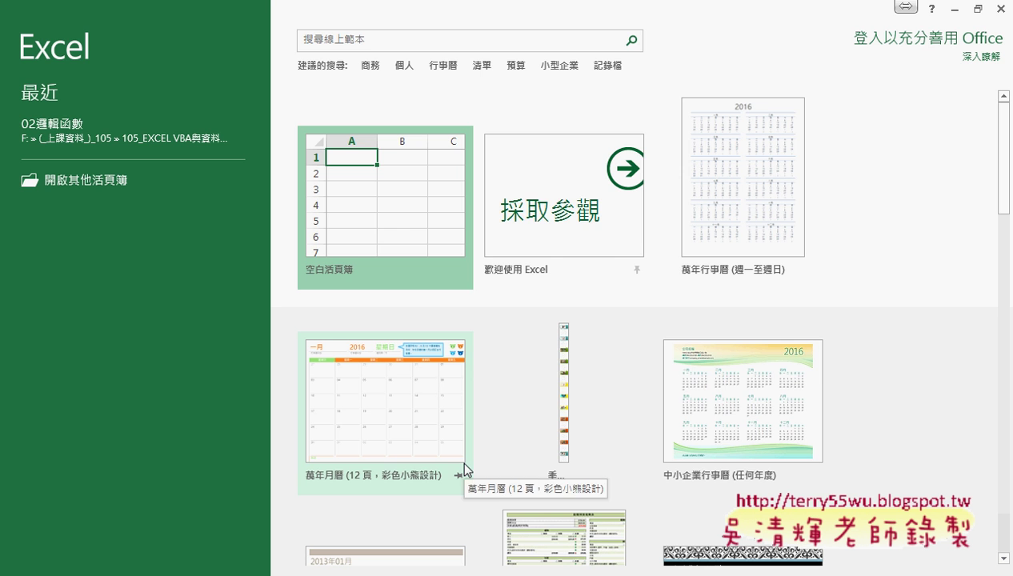
{"action": "left_click", "coordinate": [165, 141]}
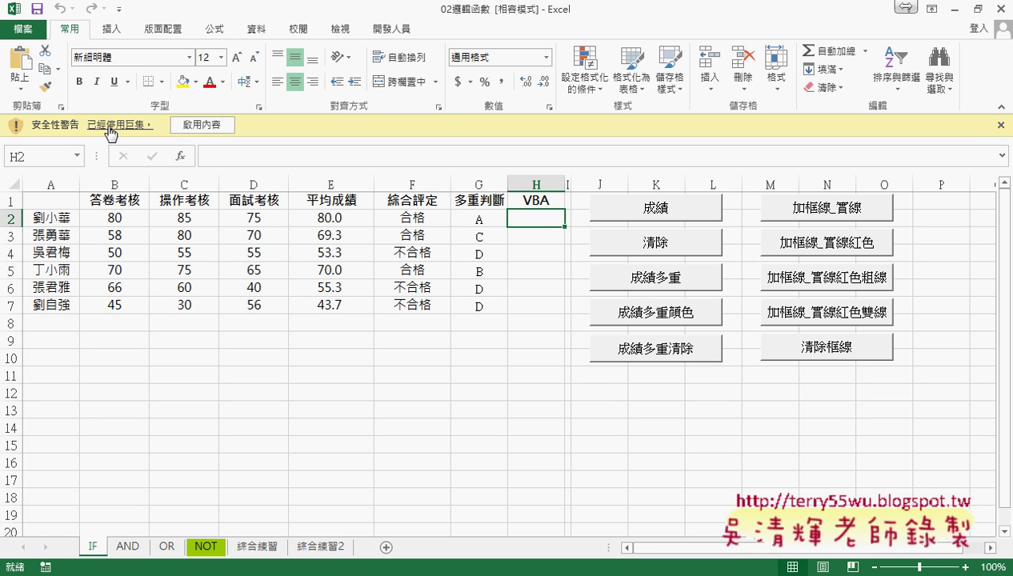
{"action": "left_click", "coordinate": [196, 126]}
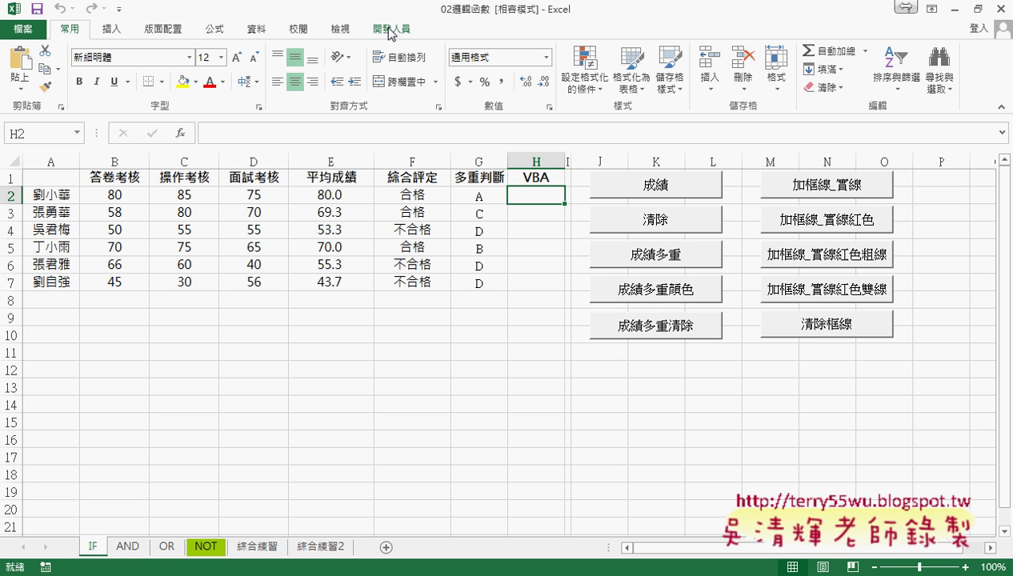
Test the red, thick red and clear border macros on A1:G7, then show the Developer tab
{"action": "left_click", "coordinate": [815, 291]}
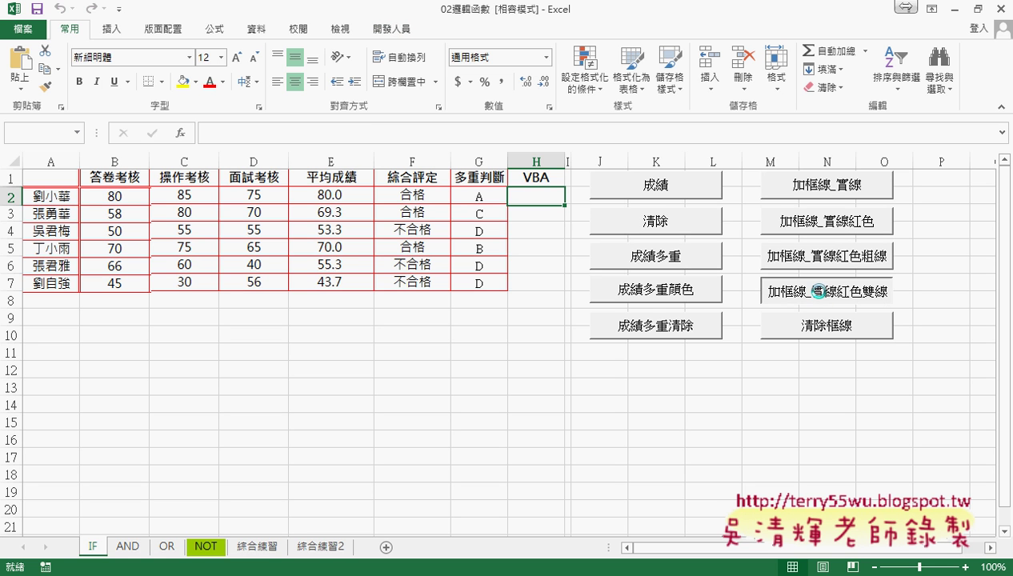
{"action": "left_click", "coordinate": [815, 257]}
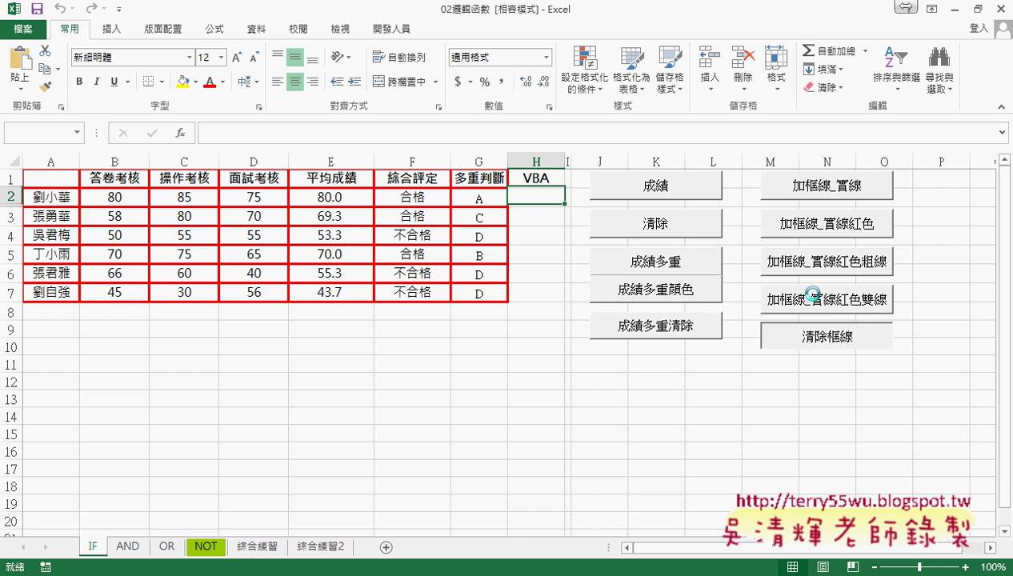
{"action": "left_click", "coordinate": [813, 334]}
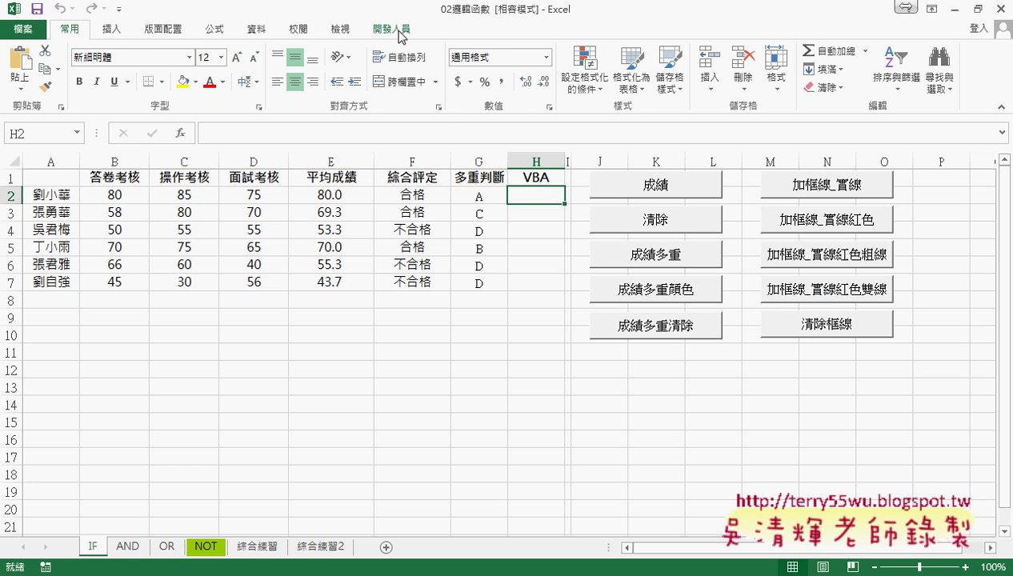
{"action": "left_click", "coordinate": [400, 31]}
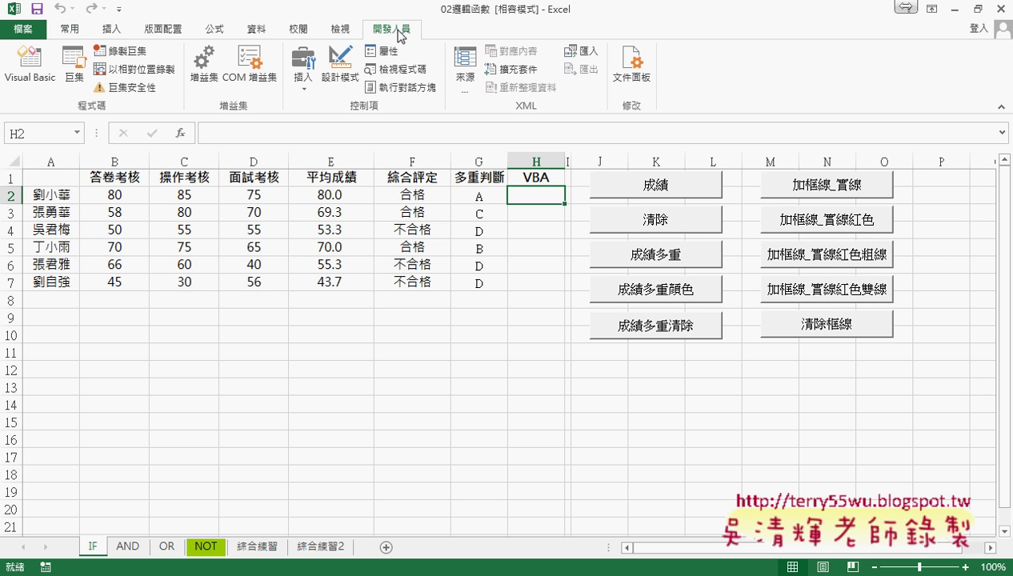
Open the VBA editor, unlock VBAProject with its password, and open Module1 from 模組
{"action": "left_click", "coordinate": [26, 85]}
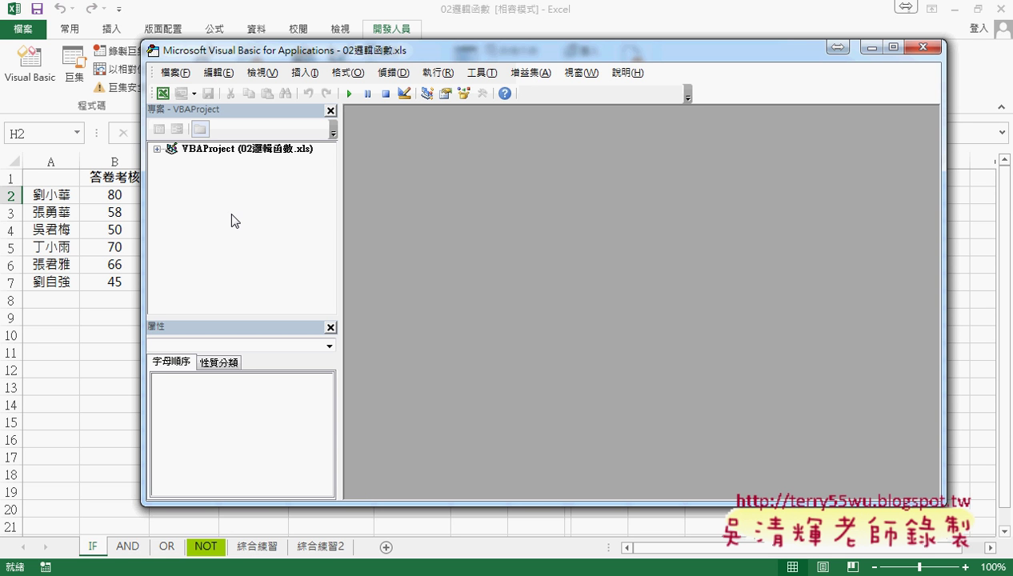
{"action": "left_click", "coordinate": [155, 148]}
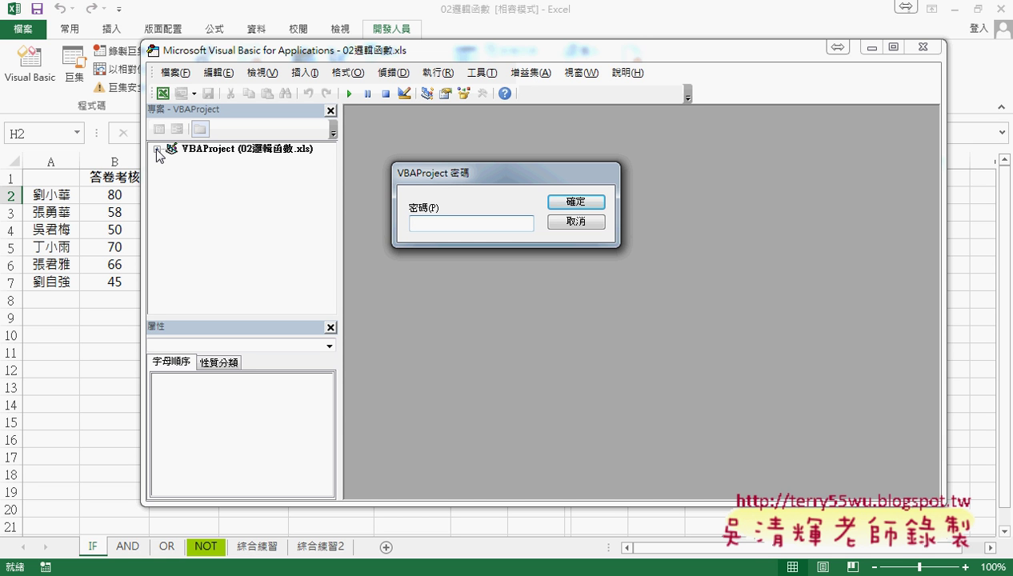
{"action": "left_click", "coordinate": [573, 203]}
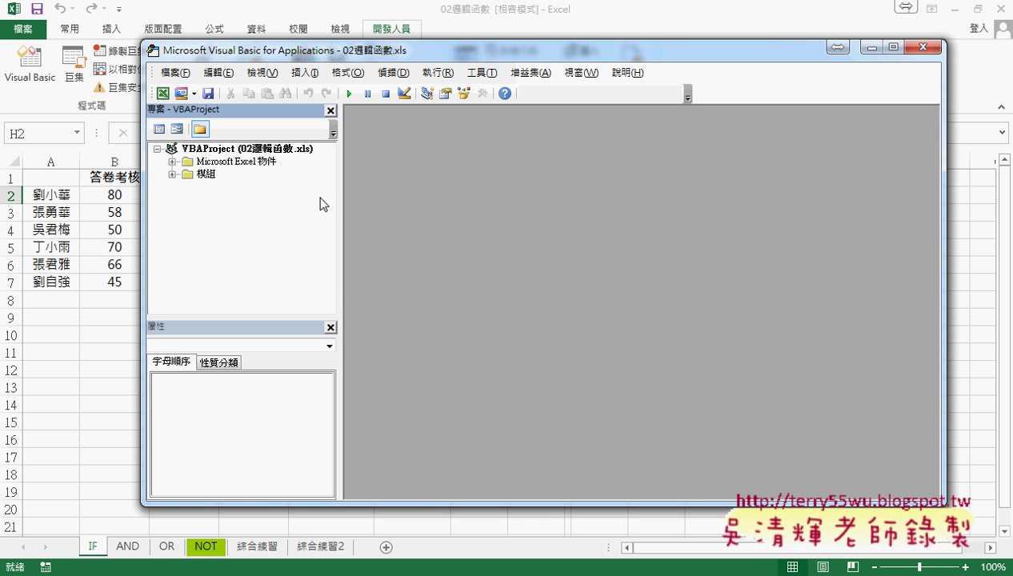
{"action": "left_click", "coordinate": [173, 175]}
{"action": "double_click", "coordinate": [214, 187]}
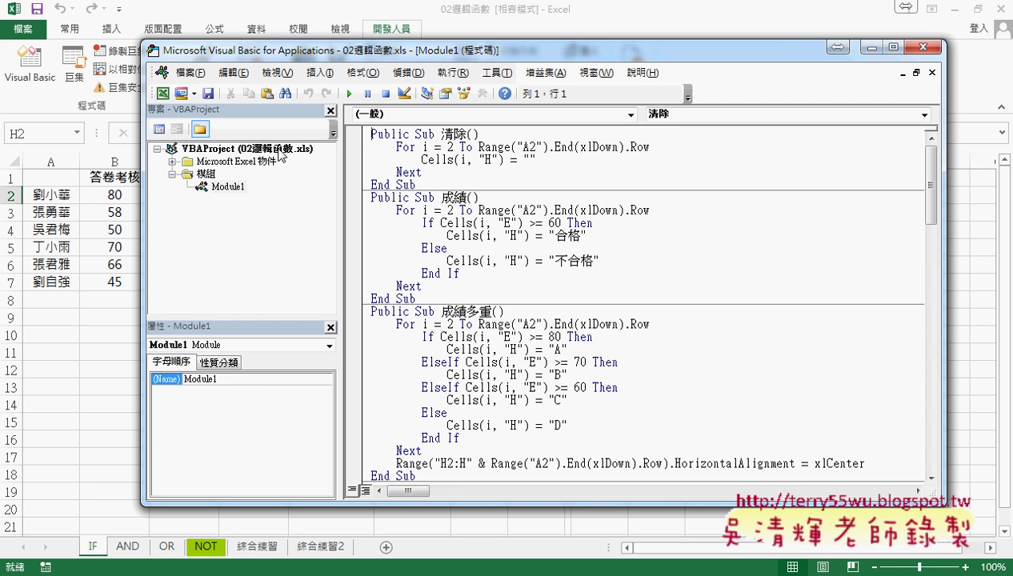
Review the VBAProject protection settings in its properties twice, leaving them unchanged
{"action": "right_click", "coordinate": [248, 150]}
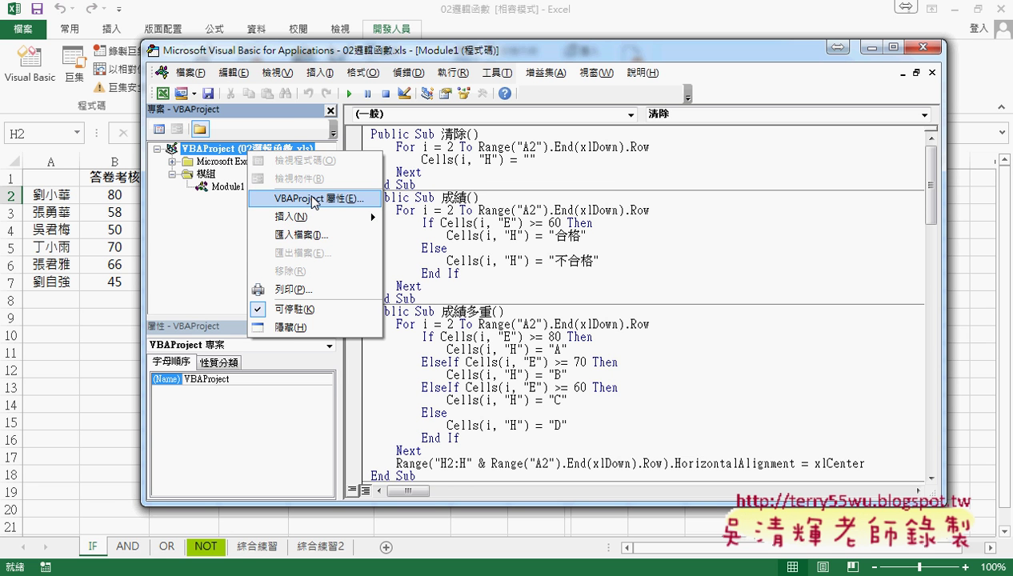
{"action": "left_click", "coordinate": [312, 198]}
{"action": "left_click", "coordinate": [402, 133]}
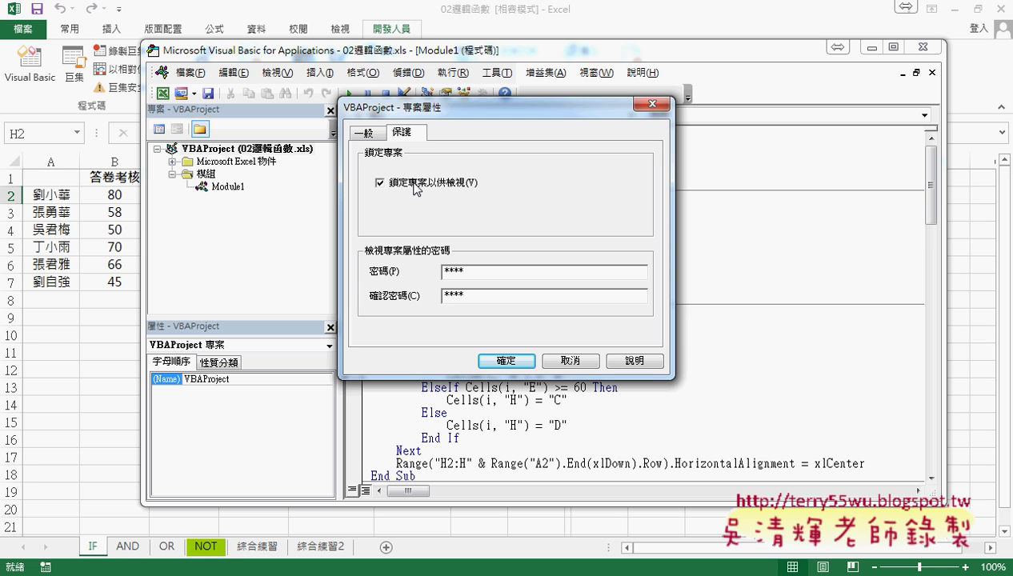
{"action": "left_click", "coordinate": [414, 188]}
{"action": "left_click", "coordinate": [524, 367]}
{"action": "right_click", "coordinate": [282, 152]}
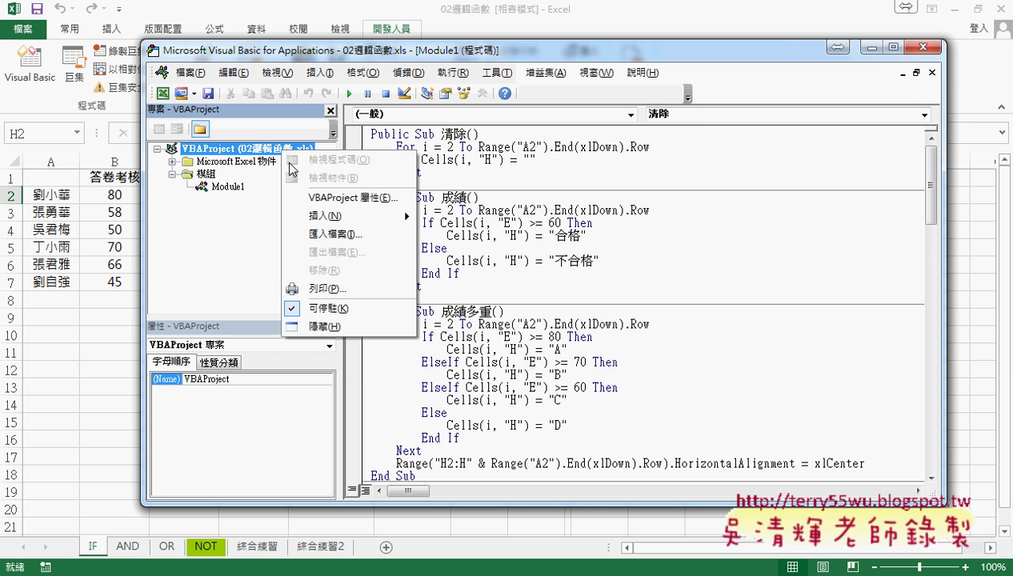
{"action": "left_click", "coordinate": [323, 199]}
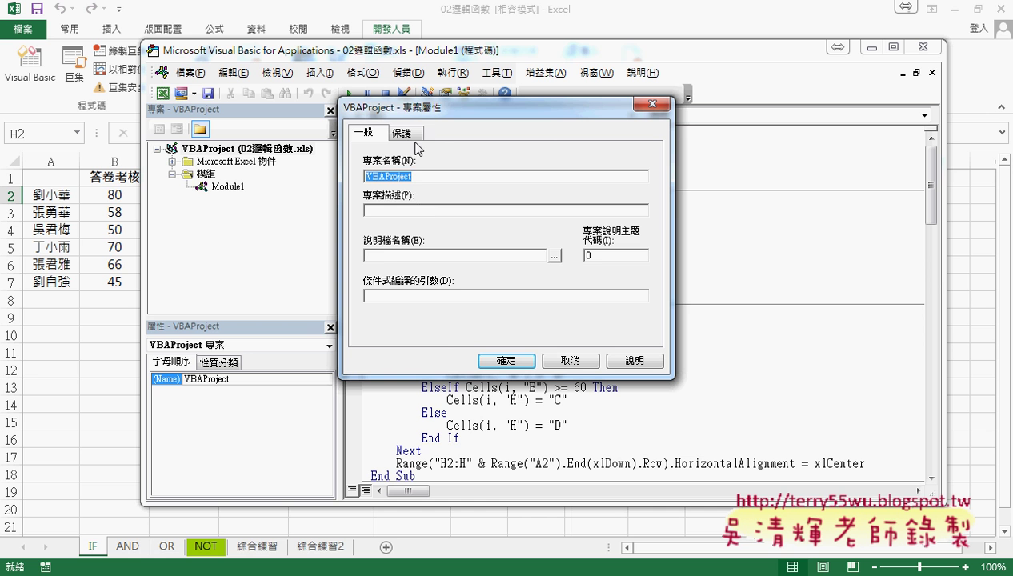
{"action": "left_click", "coordinate": [405, 132]}
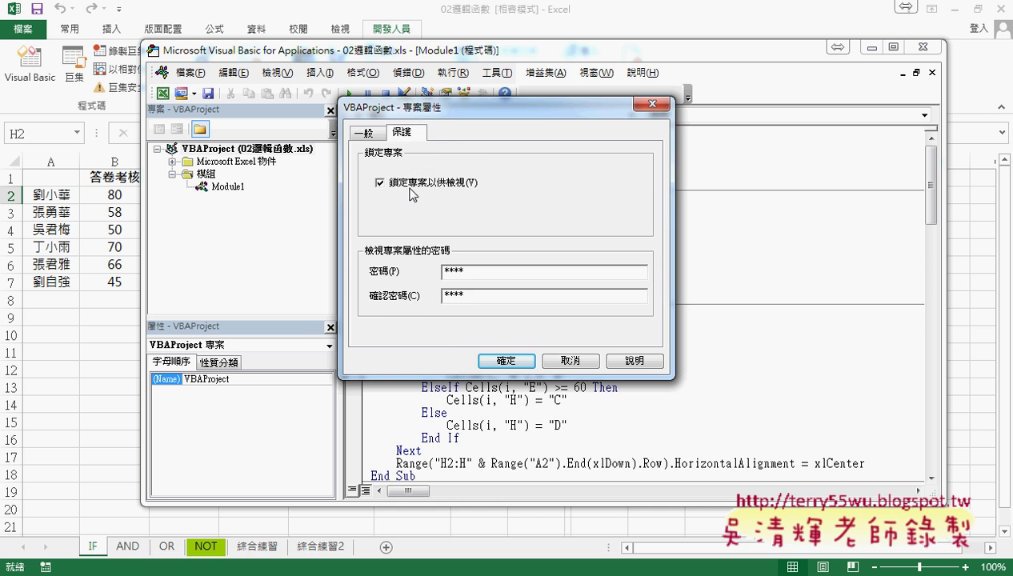
{"action": "left_click", "coordinate": [569, 361]}
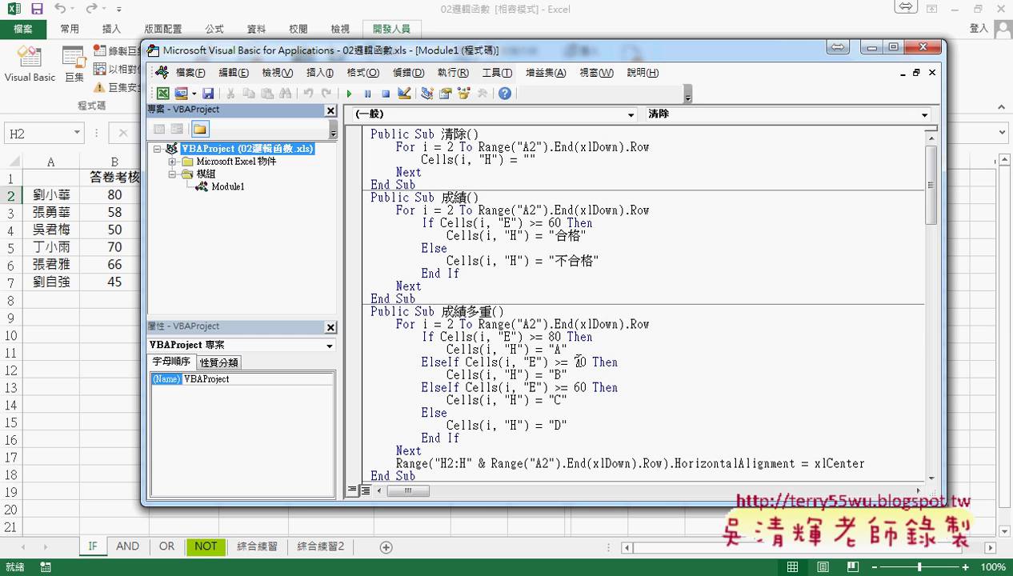
Reopen Module1's code at the 成績 macro, then close the VBA editor
{"action": "double_click", "coordinate": [185, 187]}
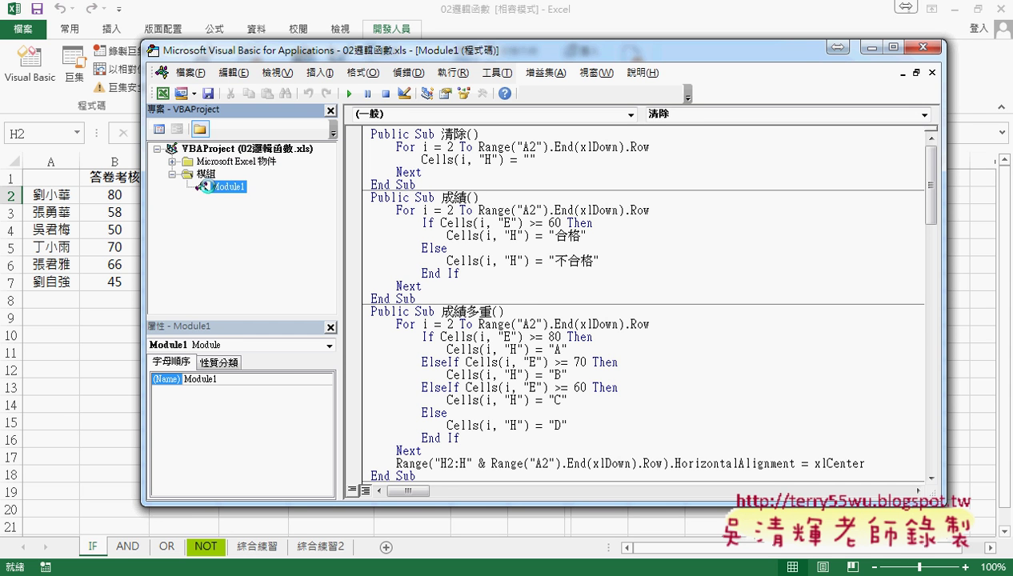
{"action": "left_click", "coordinate": [590, 260]}
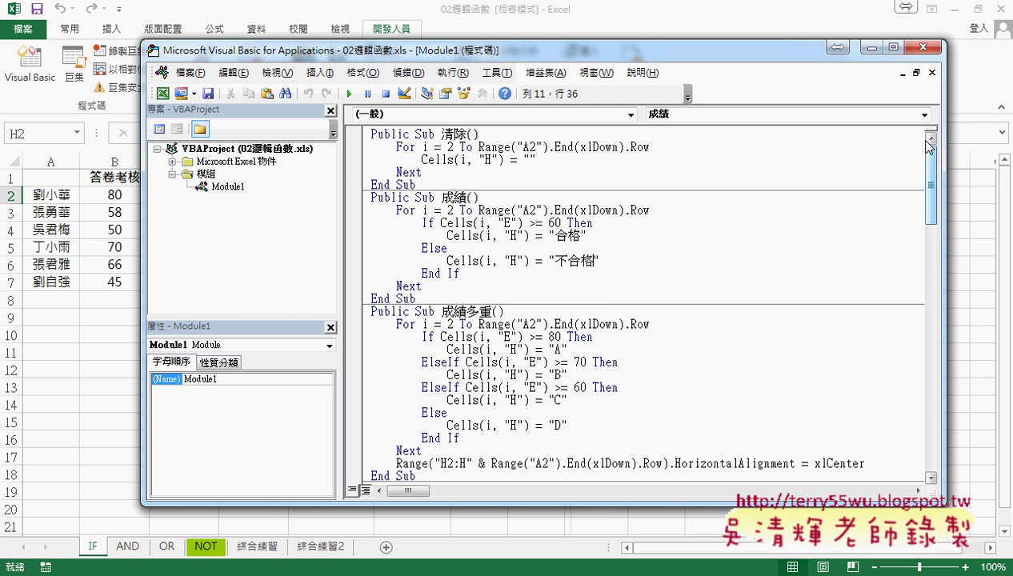
{"action": "left_click", "coordinate": [928, 46]}
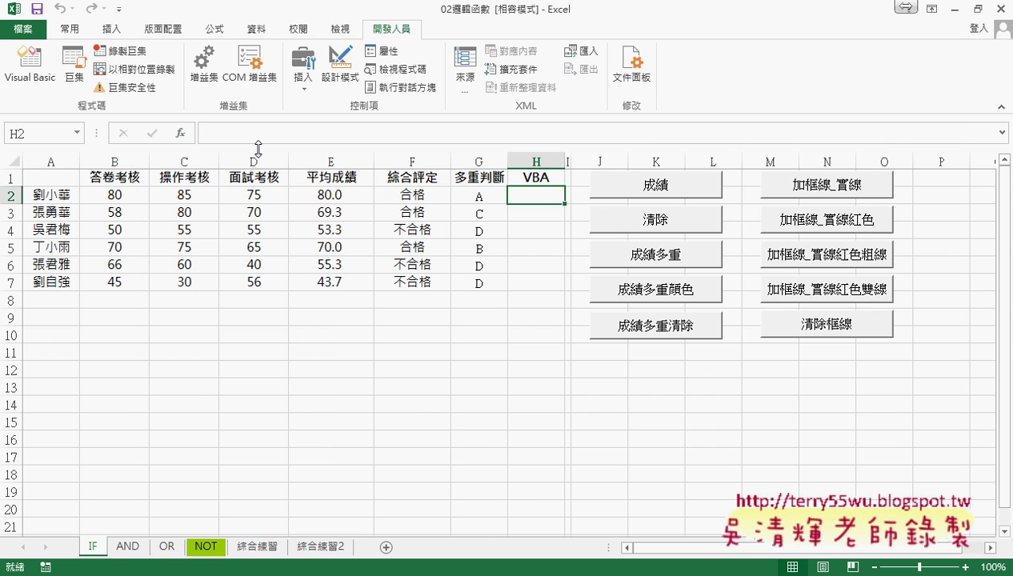
{"action": "left_click", "coordinate": [180, 132]}
{"action": "left_click", "coordinate": [661, 197]}
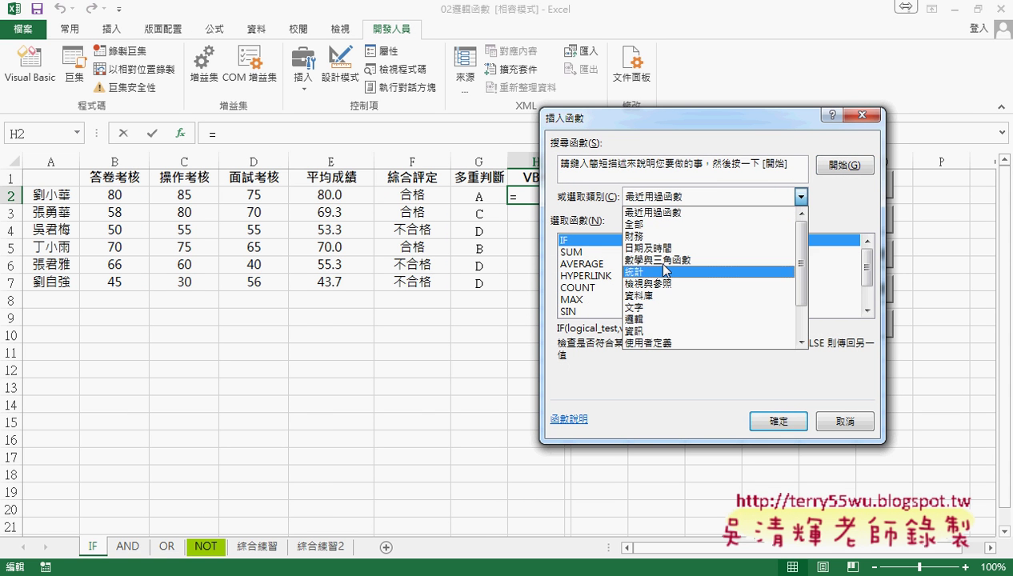
{"action": "left_click", "coordinate": [648, 343]}
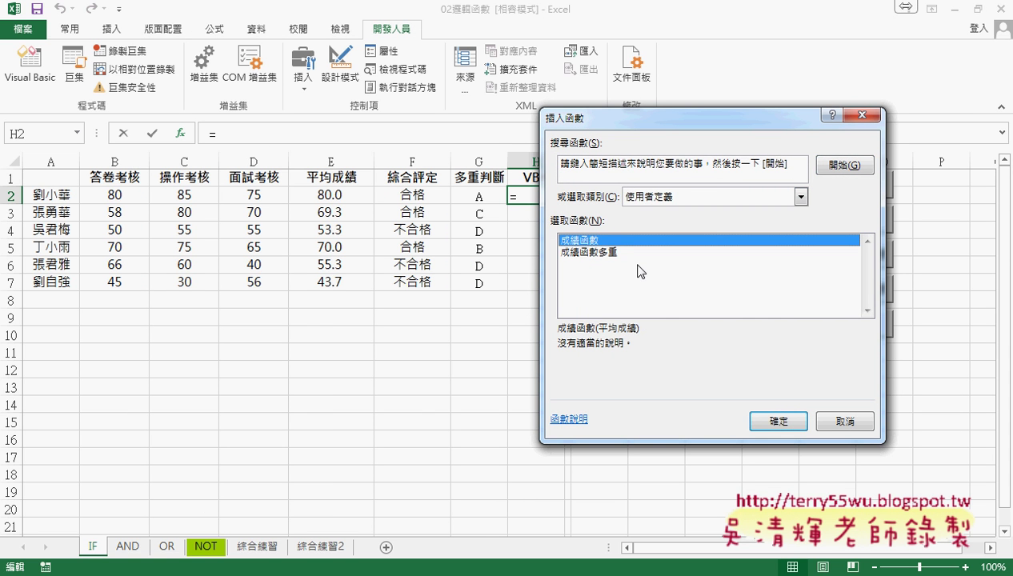
{"action": "left_click", "coordinate": [848, 422]}
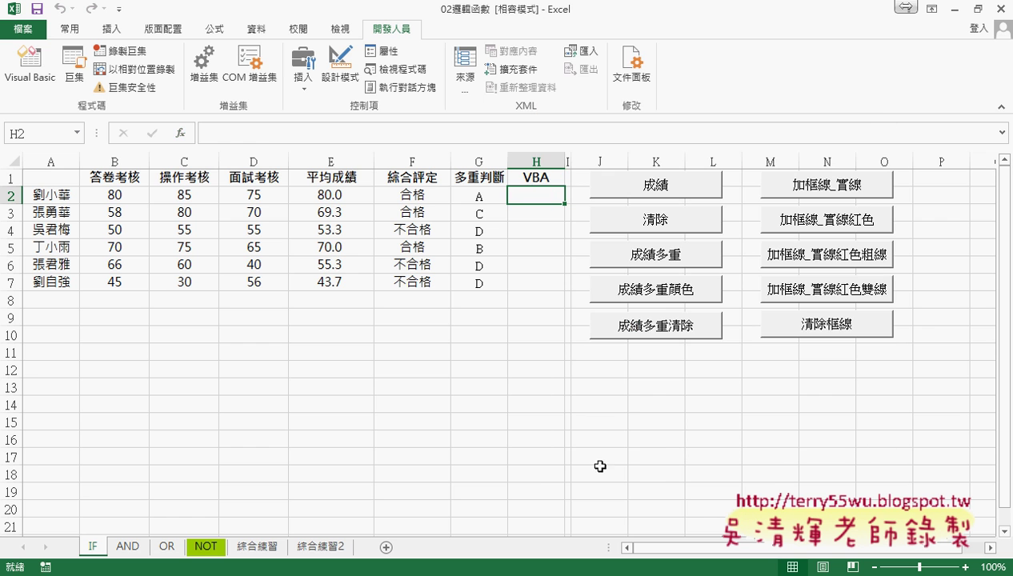
{"action": "left_click", "coordinate": [54, 94]}
{"action": "left_click_drag", "start_coordinate": [415, 197], "coordinate": [436, 200]}
{"action": "left_click_drag", "start_coordinate": [475, 64], "coordinate": [171, 89]}
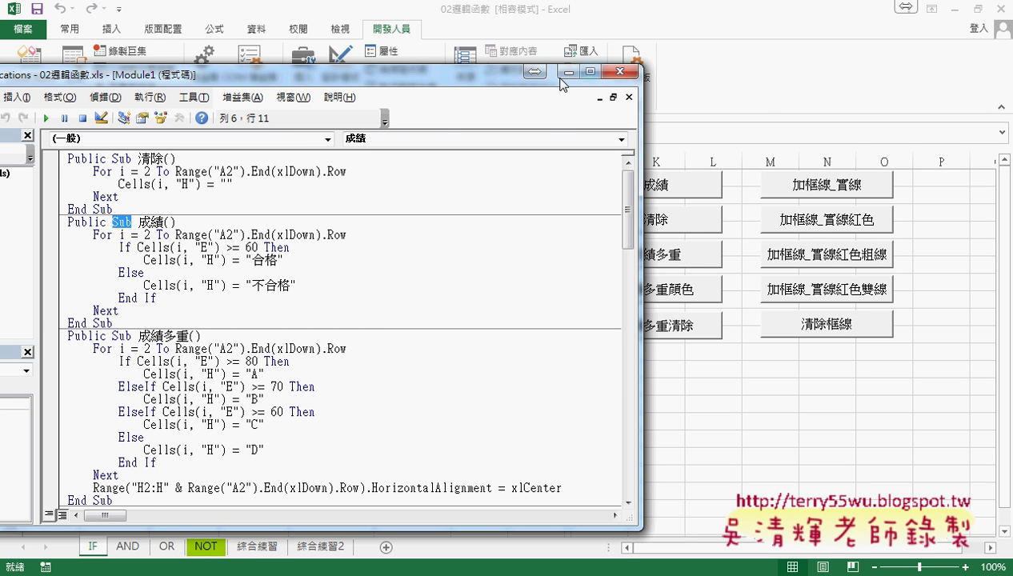
{"action": "left_click_drag", "start_coordinate": [470, 80], "coordinate": [641, 85]}
{"action": "scroll", "coordinate": [655, 278], "scroll_direction": "down", "scroll_amount": 4}
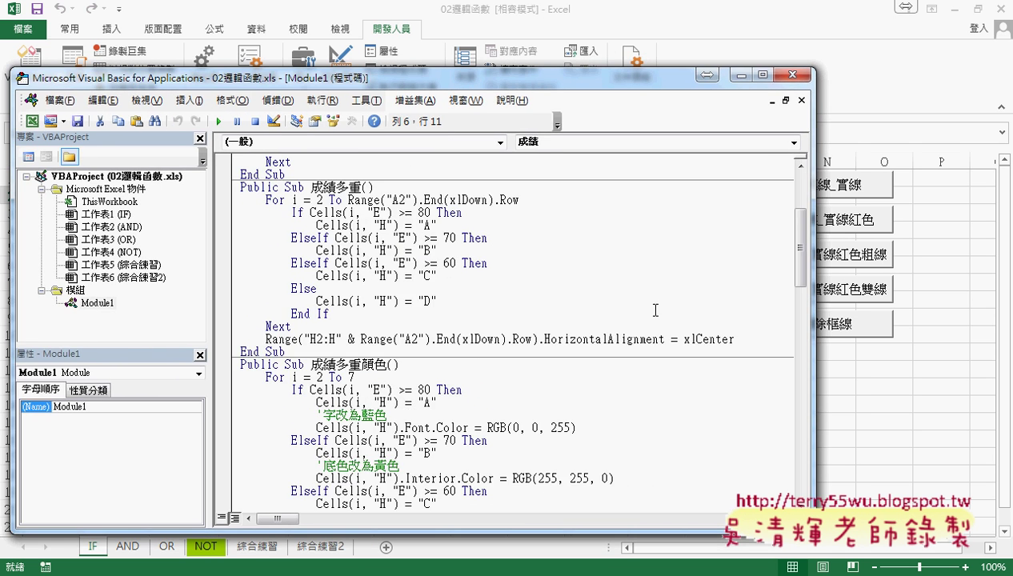
{"action": "scroll", "coordinate": [655, 310], "scroll_direction": "down", "scroll_amount": 4}
{"action": "scroll", "coordinate": [655, 311], "scroll_direction": "down", "scroll_amount": 5}
{"action": "scroll", "coordinate": [655, 311], "scroll_direction": "down", "scroll_amount": 5}
{"action": "scroll", "coordinate": [655, 310], "scroll_direction": "down", "scroll_amount": 5}
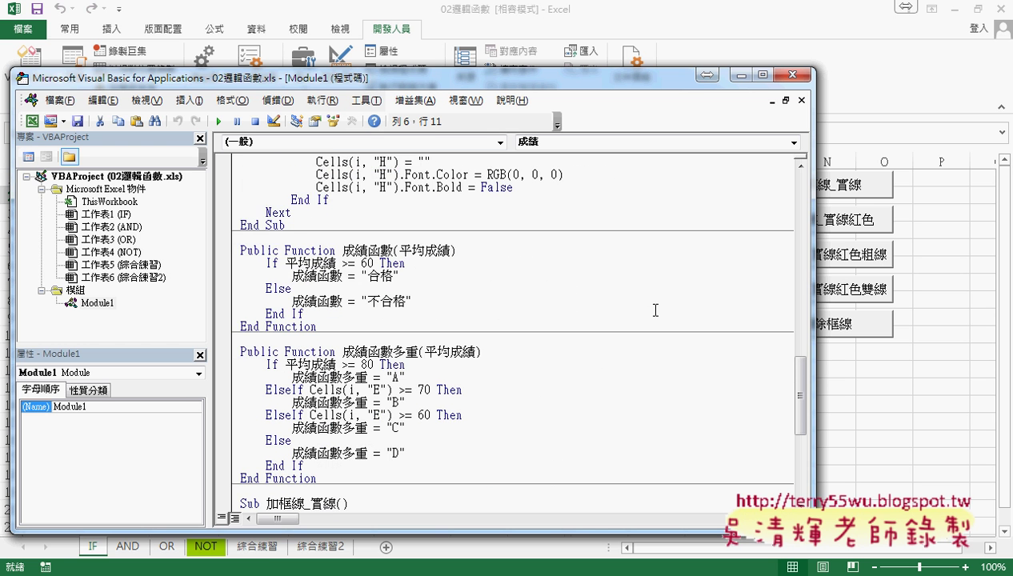
{"action": "scroll", "coordinate": [655, 311], "scroll_direction": "down", "scroll_amount": 1}
{"action": "left_click", "coordinate": [300, 212]}
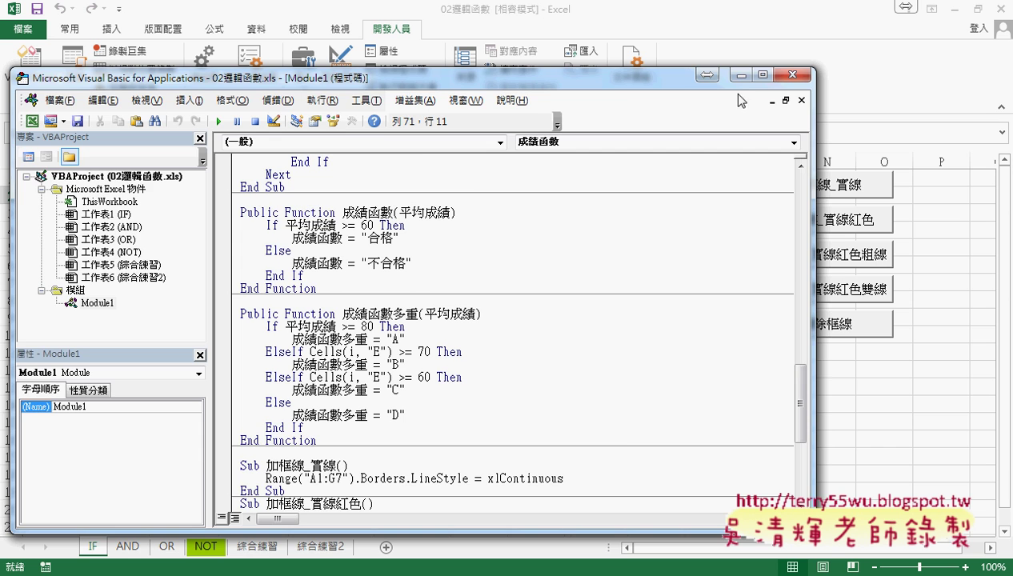
{"action": "left_click", "coordinate": [797, 76]}
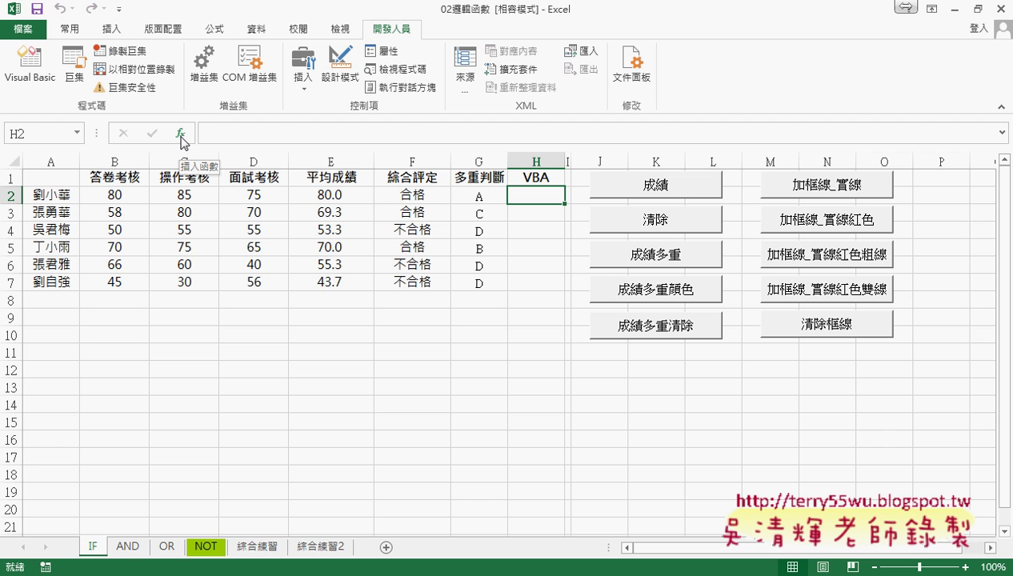
Minimize and restore the workbook, then open Save As via 檔案 > 另存新檔 > 瀏覽
{"action": "left_click", "coordinate": [952, 12]}
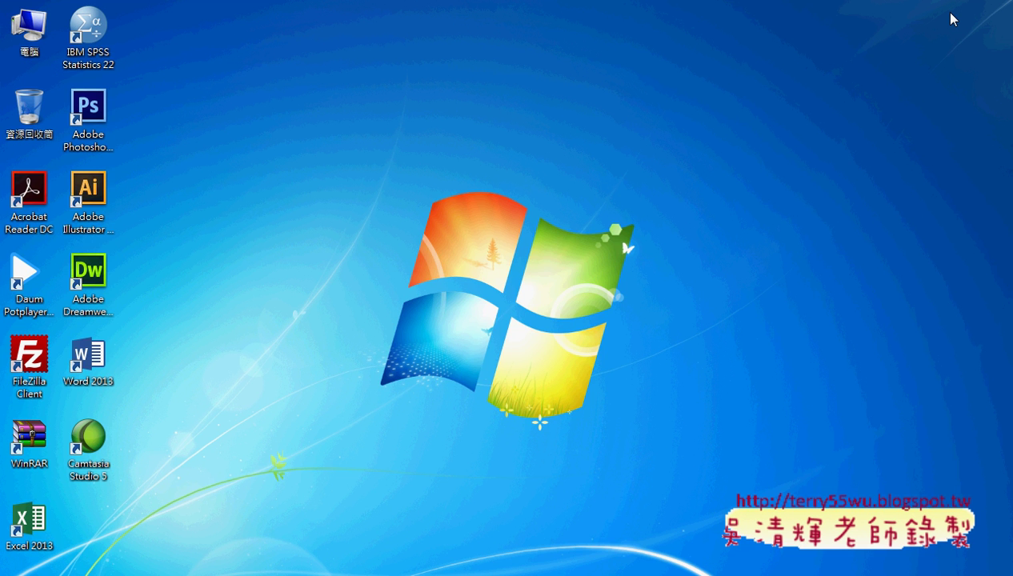
{"action": "mouse_move", "coordinate": [267, 568]}
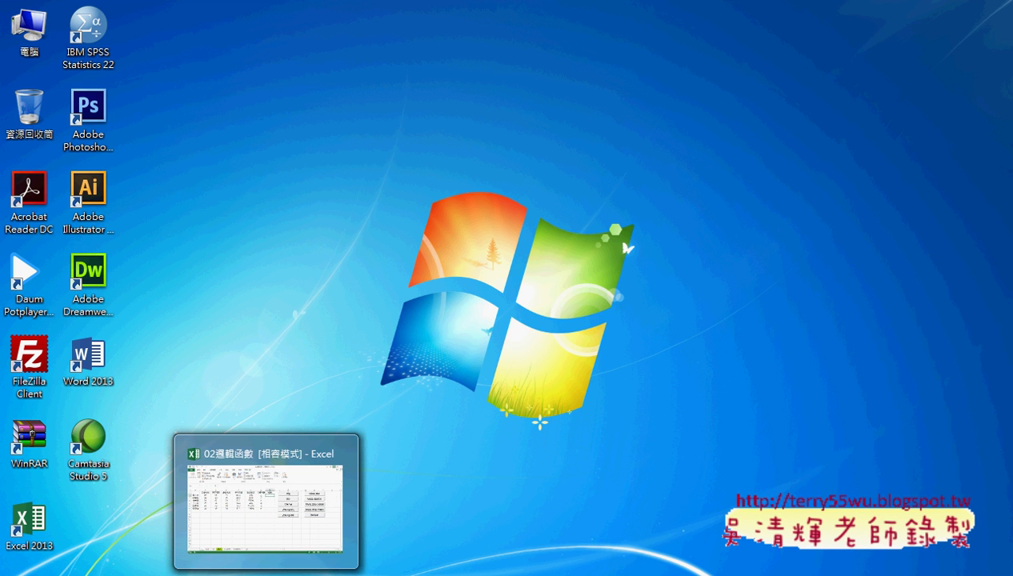
{"action": "left_click", "coordinate": [264, 504]}
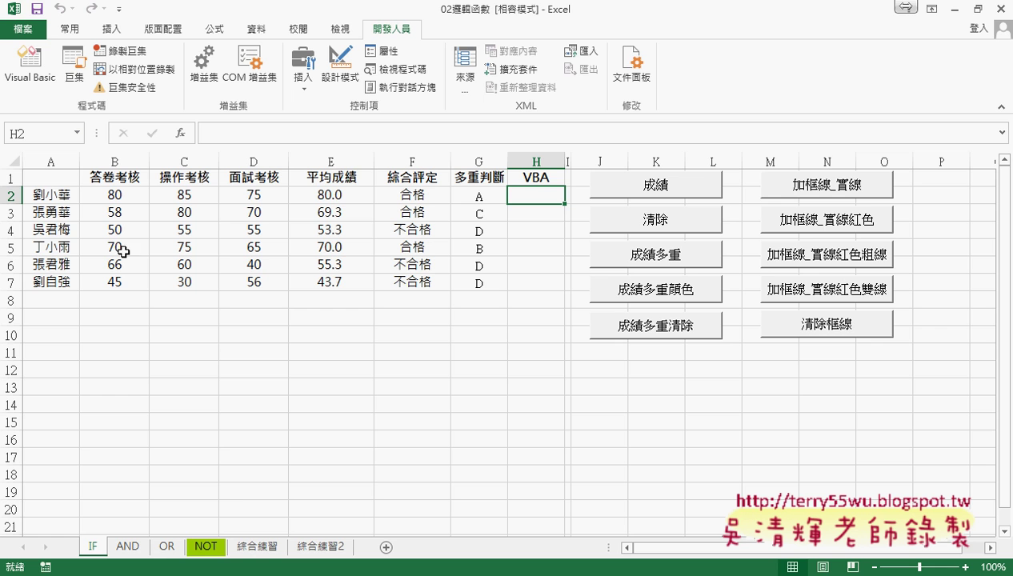
{"action": "left_click", "coordinate": [24, 30]}
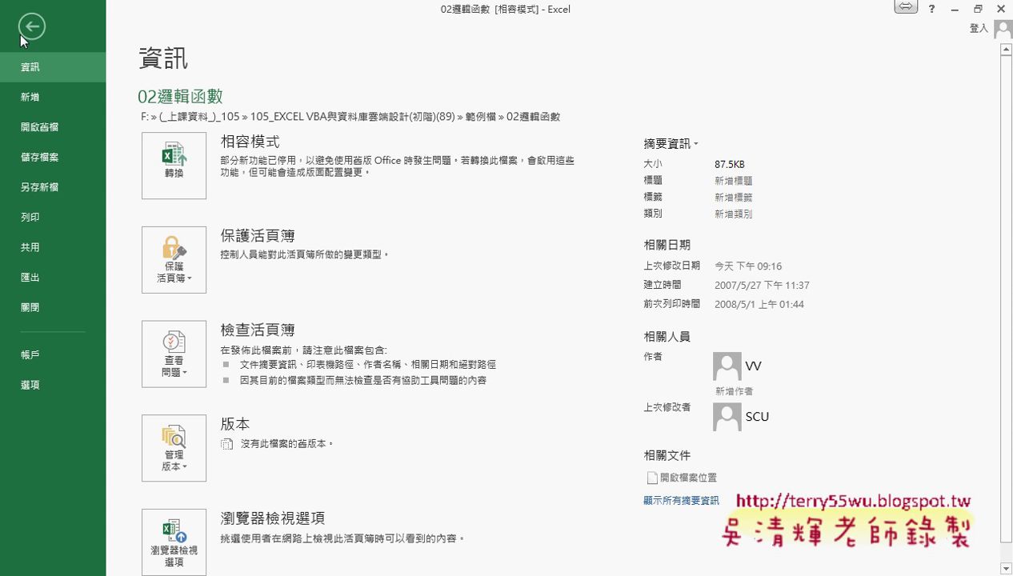
{"action": "left_click", "coordinate": [56, 188]}
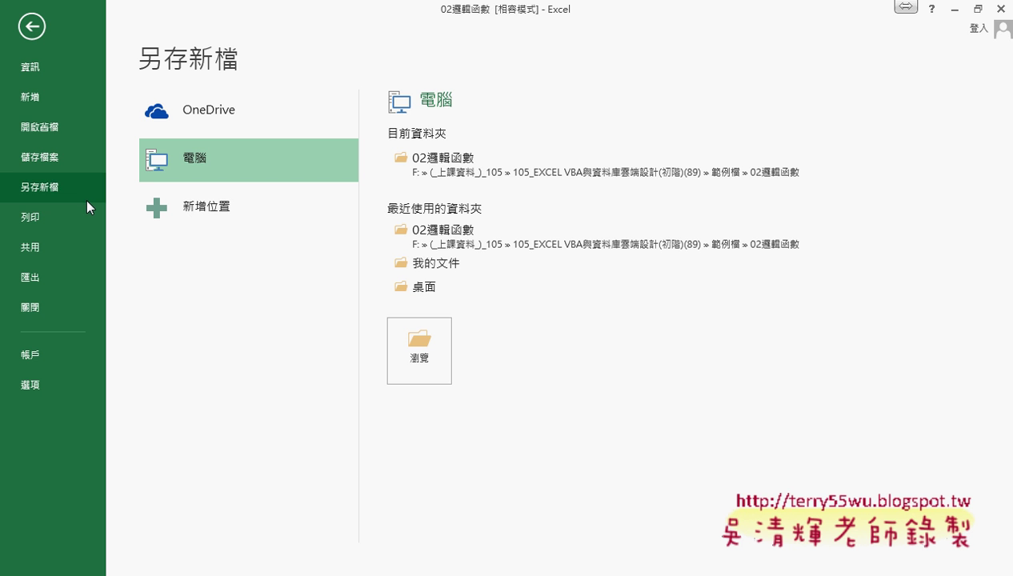
{"action": "left_click", "coordinate": [419, 350]}
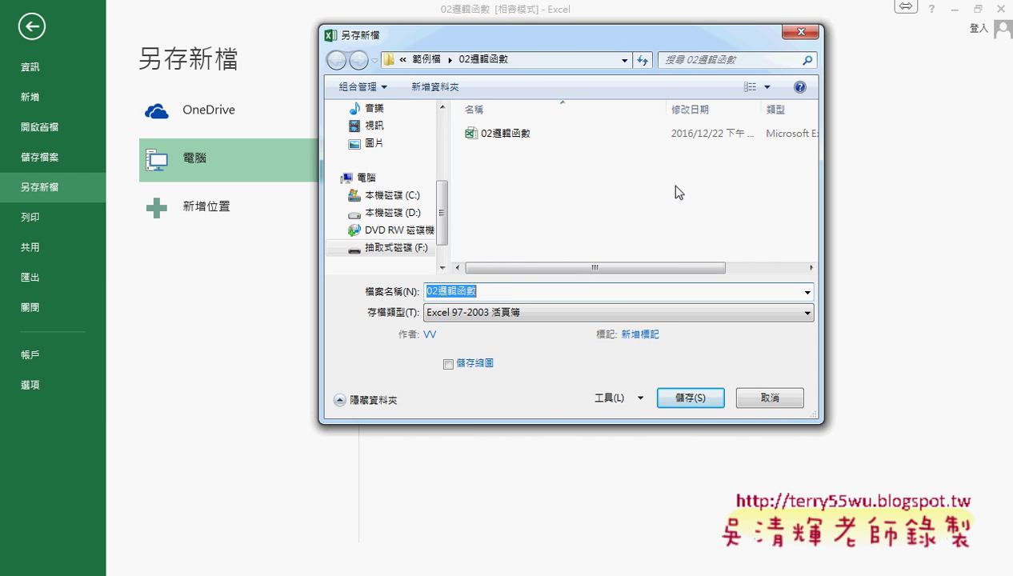
Change the save type to Excel 增益集 so the location switches to AddIns
{"action": "left_click", "coordinate": [488, 314]}
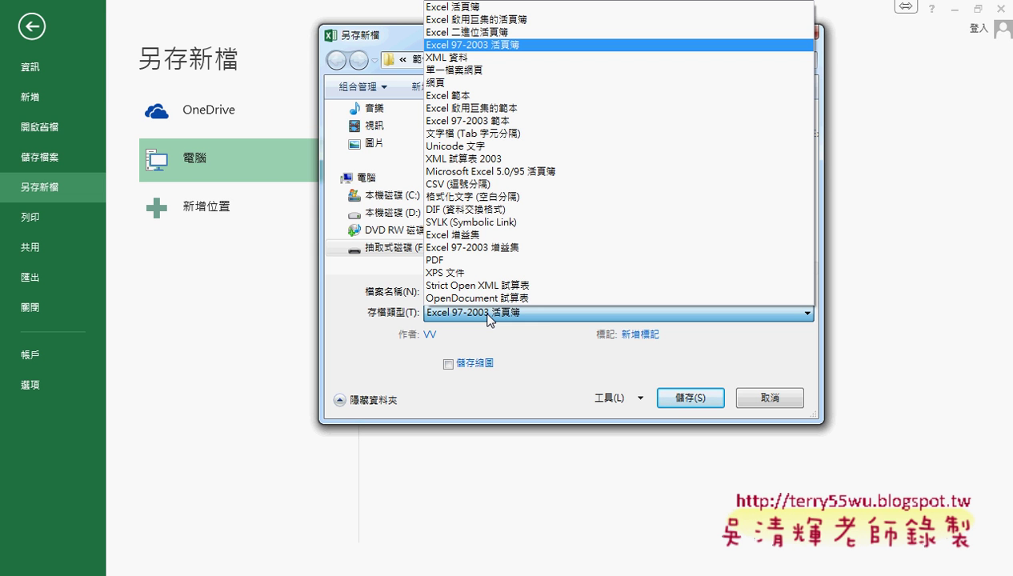
{"action": "left_click", "coordinate": [466, 236]}
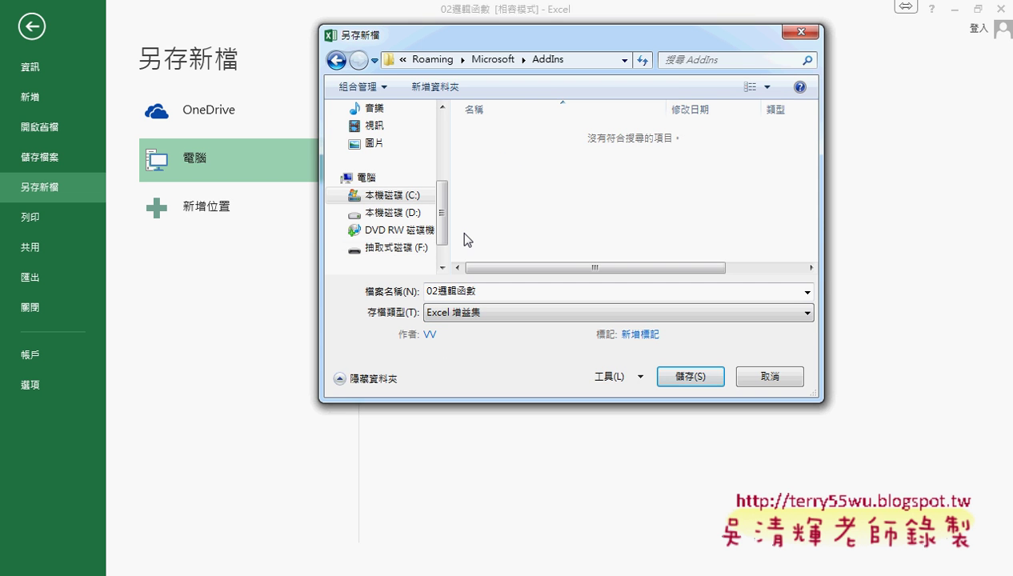
{"action": "mouse_move", "coordinate": [478, 321]}
{"action": "left_mouse_down"}
{"action": "mouse_move", "coordinate": [422, 317]}
{"action": "mouse_move", "coordinate": [495, 307]}
{"action": "mouse_move", "coordinate": [482, 324]}
{"action": "left_mouse_up"}
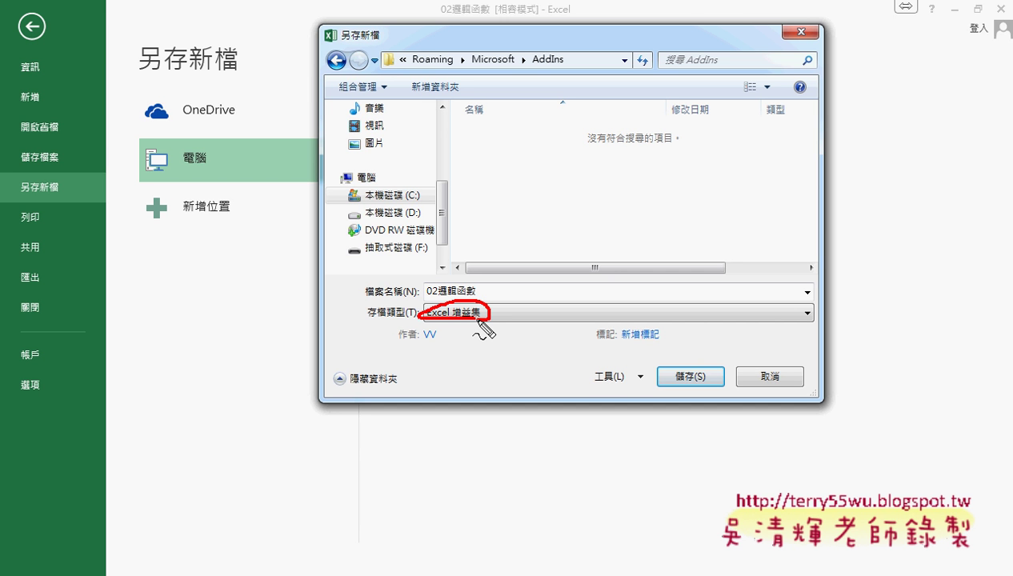
{"action": "key", "text": "Escape"}
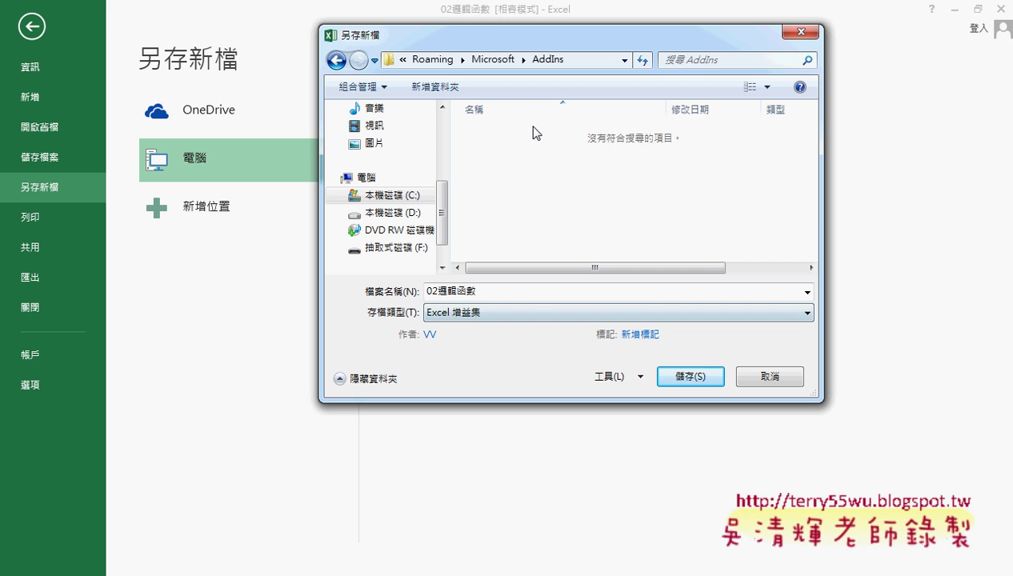
Inspect the Roaming\Microsoft\AddIns folder path, then save 02邏輯函數 there as an add-in
{"action": "key", "text": "ctrl+2"}
{"action": "left_click_drag", "start_coordinate": [478, 66], "coordinate": [565, 72]}
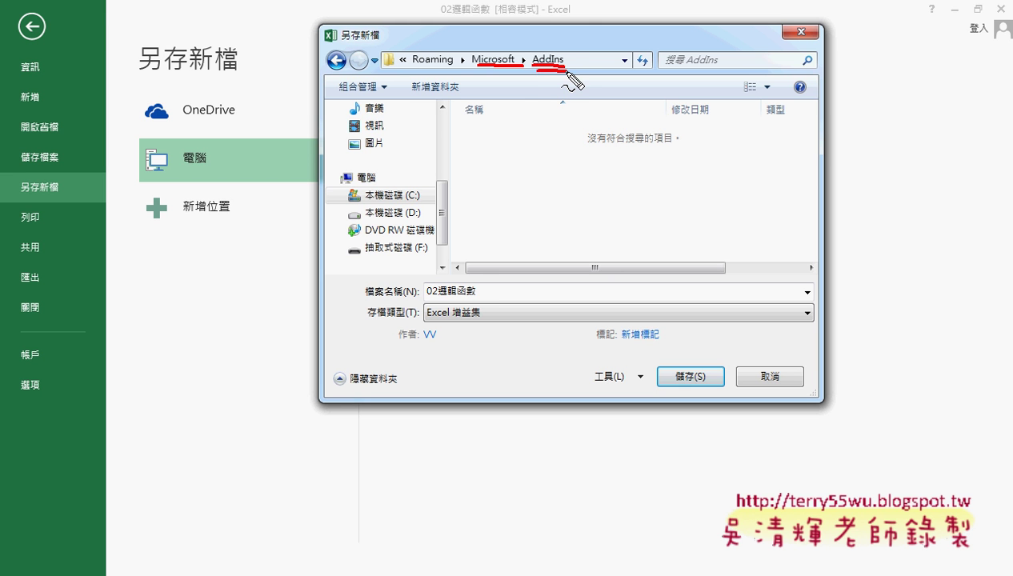
{"action": "key", "text": "Escape"}
{"action": "right_click", "coordinate": [573, 63]}
{"action": "left_click", "coordinate": [601, 106]}
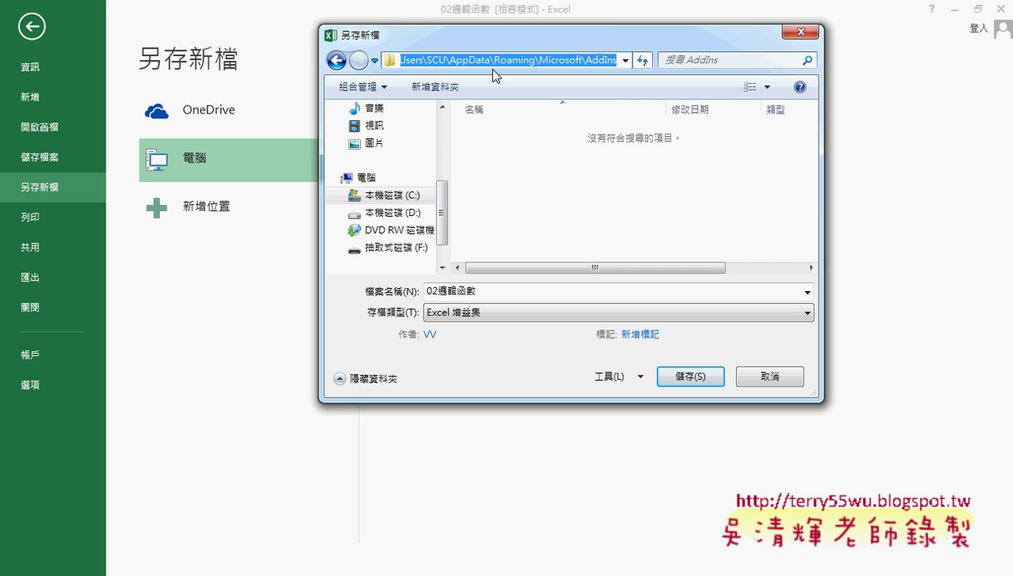
{"action": "left_click", "coordinate": [446, 60]}
{"action": "left_click_drag", "start_coordinate": [446, 60], "coordinate": [389, 60]}
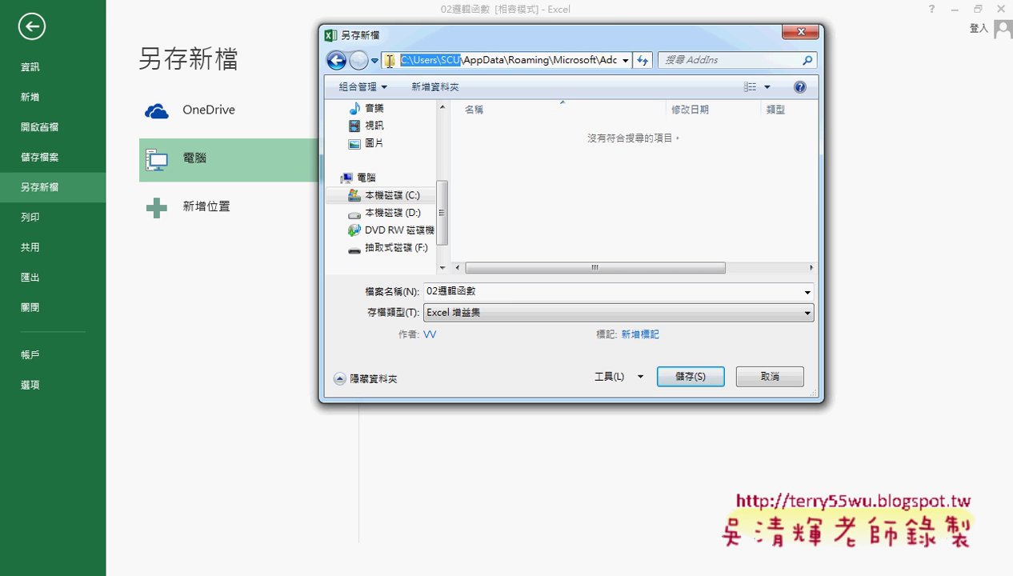
{"action": "left_click_drag", "start_coordinate": [516, 60], "coordinate": [584, 70]}
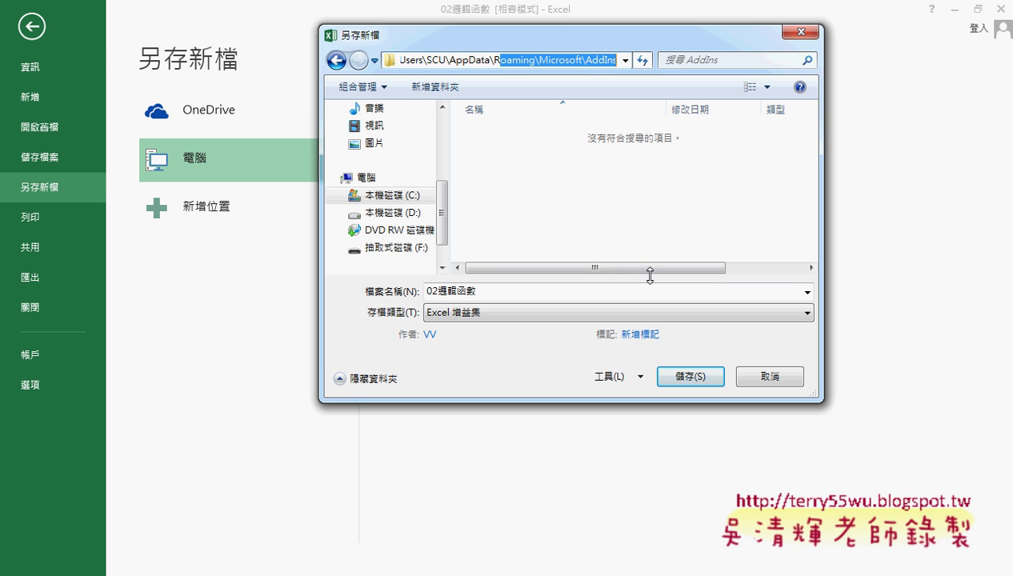
{"action": "left_click", "coordinate": [704, 378]}
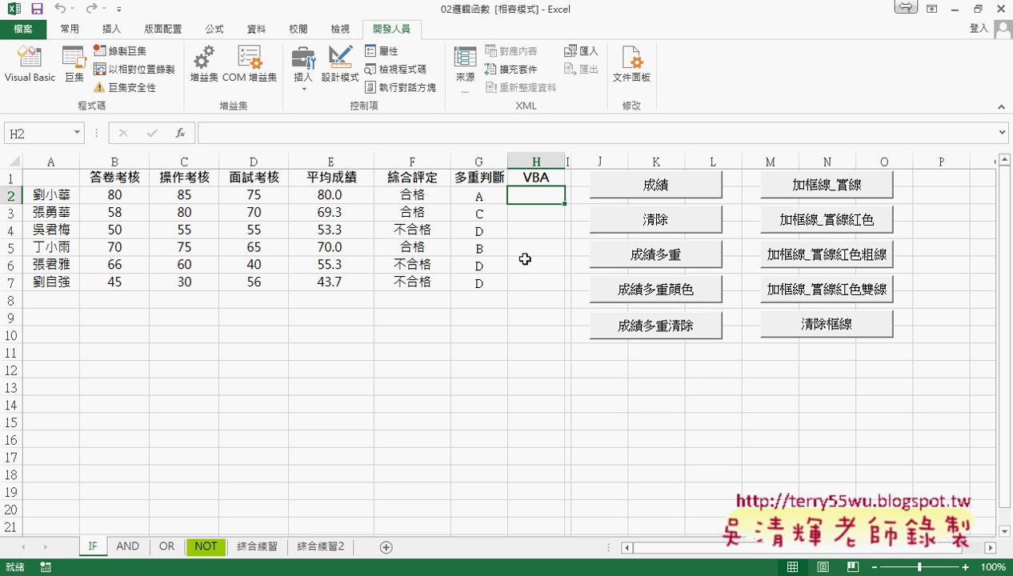
Save and close the grade workbook, then relaunch Excel with a blank workbook and select cell A1
{"action": "left_click", "coordinate": [996, 9]}
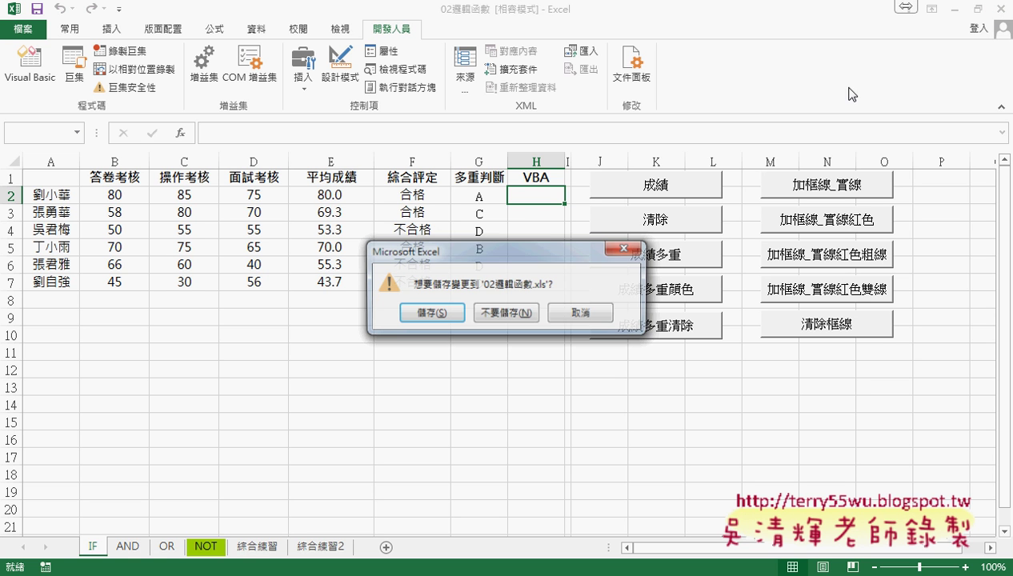
{"action": "left_click", "coordinate": [424, 314]}
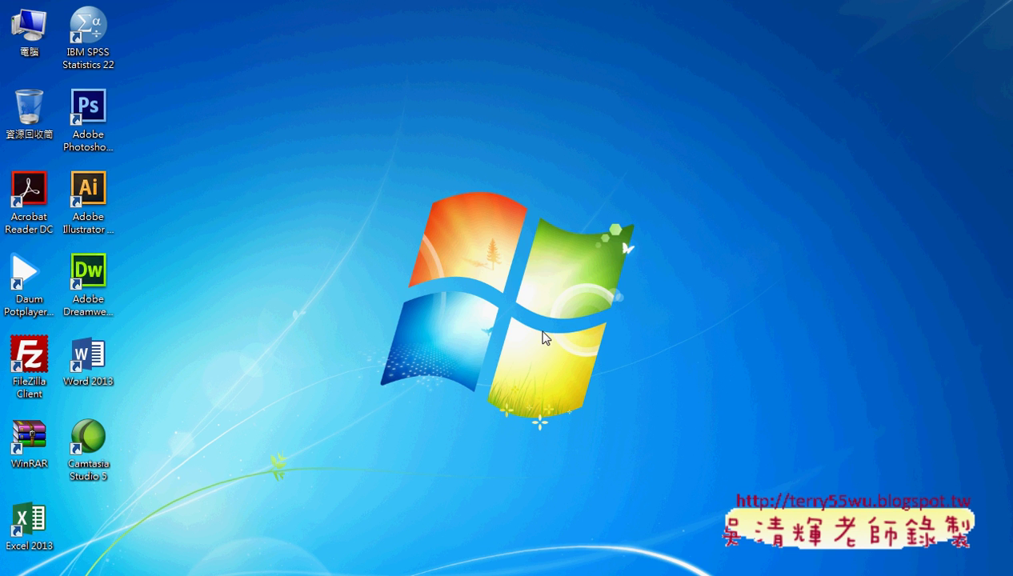
{"action": "double_click", "coordinate": [29, 520]}
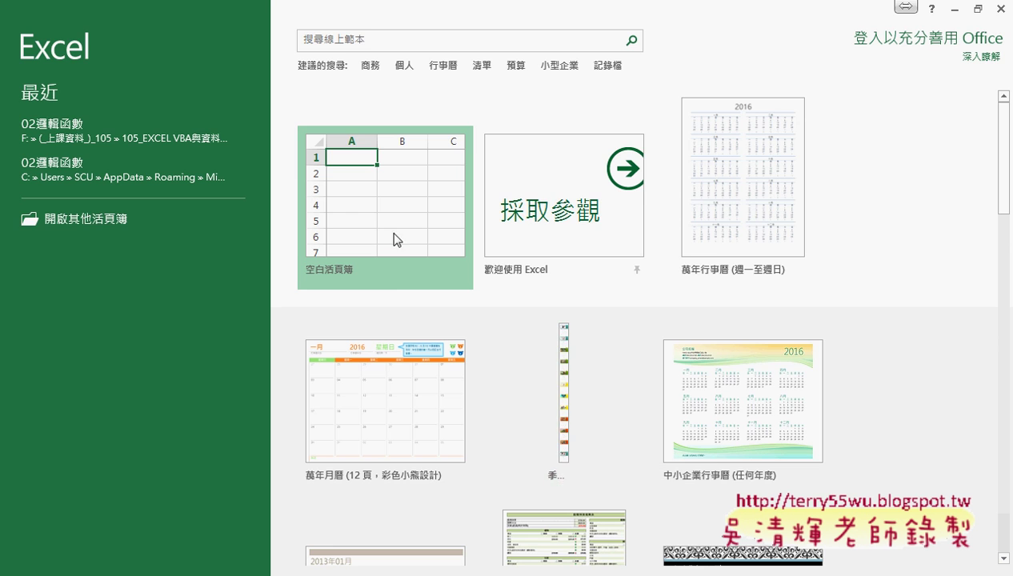
{"action": "left_click", "coordinate": [375, 207]}
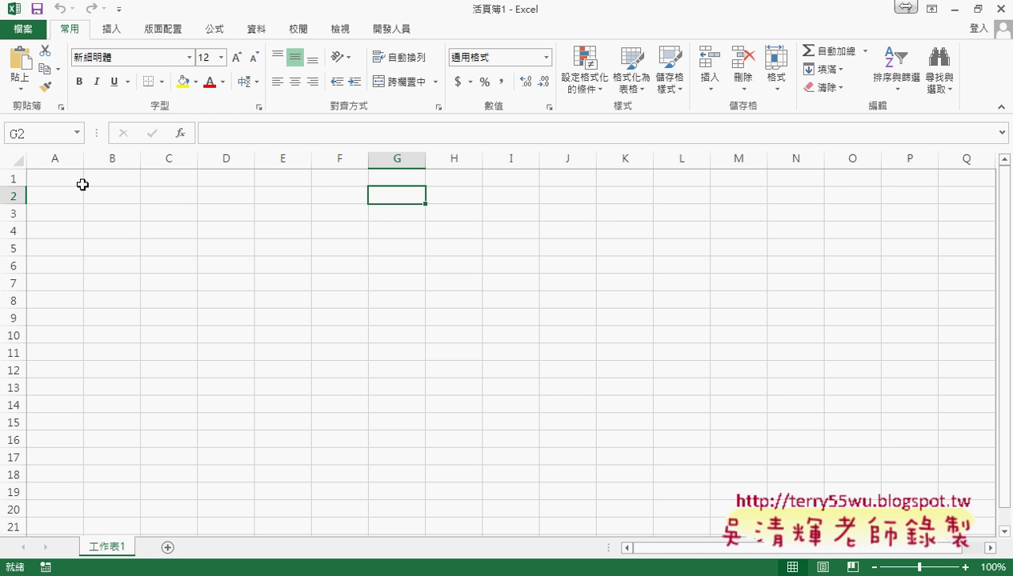
{"action": "left_click", "coordinate": [83, 185]}
{"action": "left_click", "coordinate": [189, 134]}
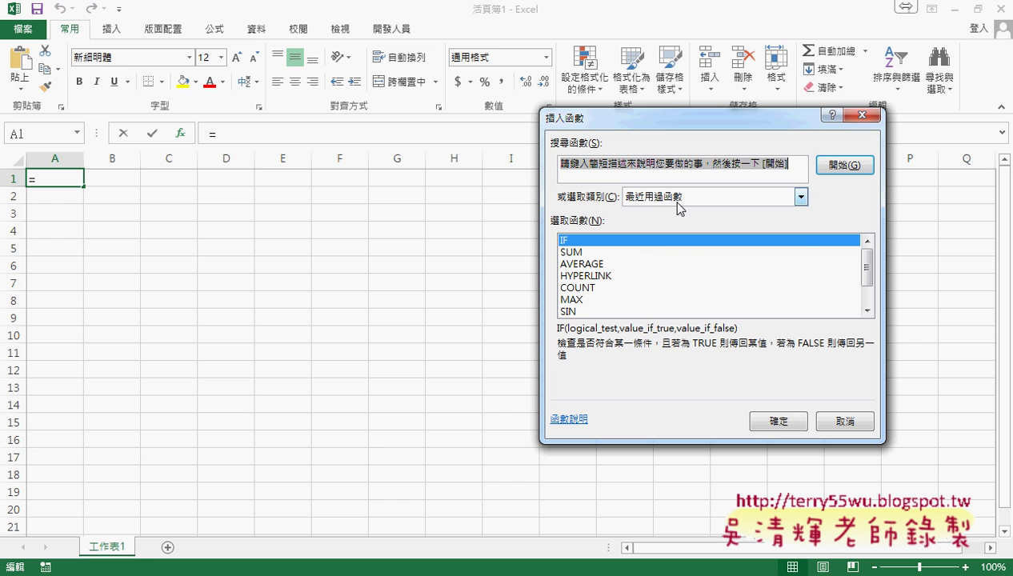
{"action": "left_click", "coordinate": [674, 198]}
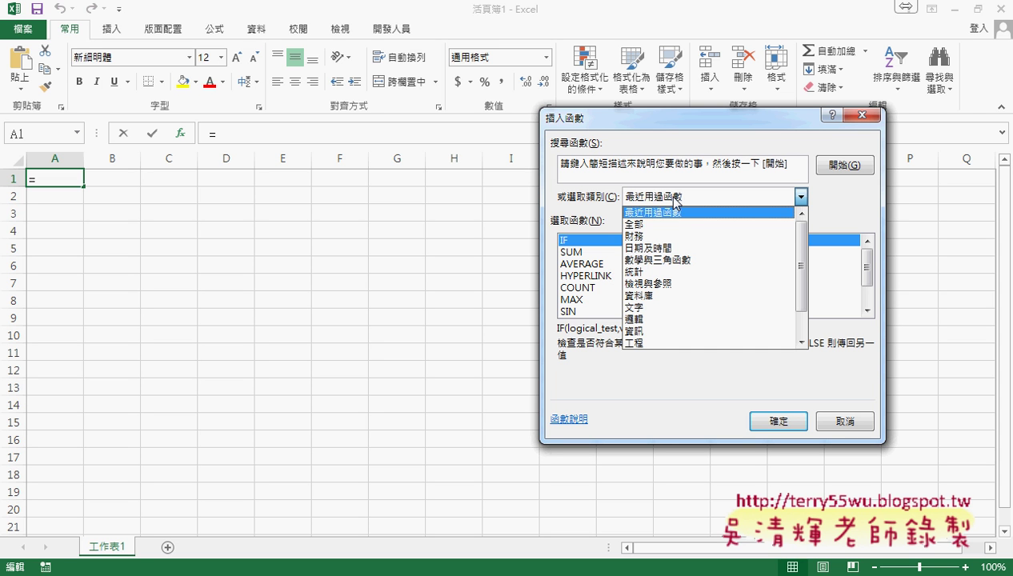
{"action": "scroll", "coordinate": [740, 263], "scroll_direction": "down", "scroll_amount": 1}
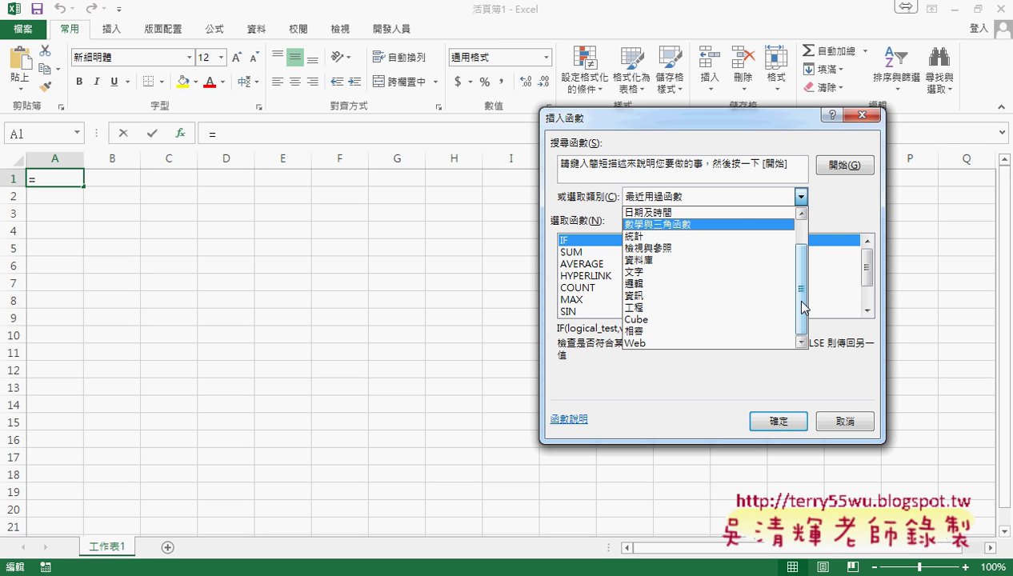
{"action": "left_click", "coordinate": [848, 421]}
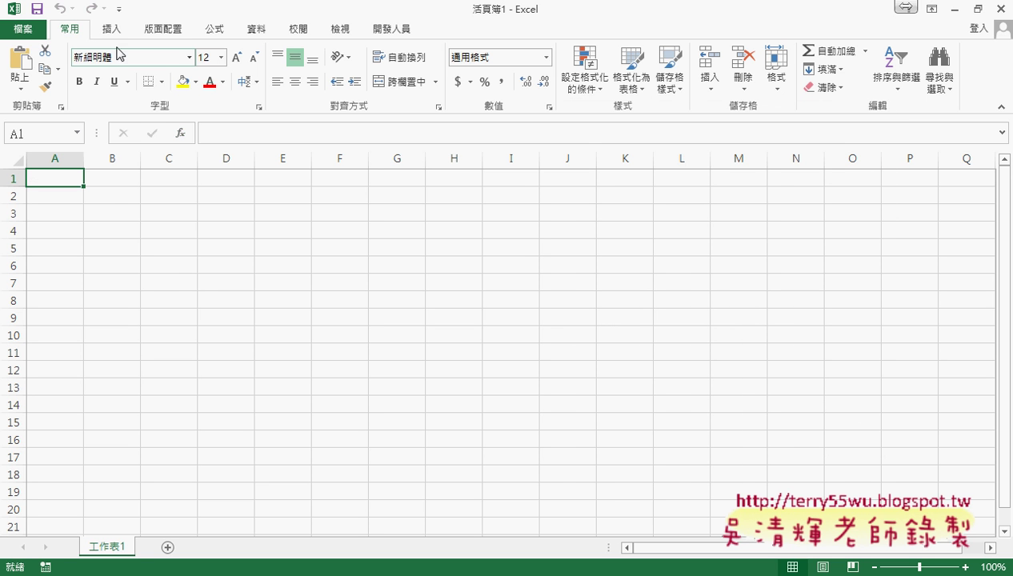
Open the Excel add-ins manager from the 增益集 page of Excel Options
{"action": "left_click", "coordinate": [119, 8]}
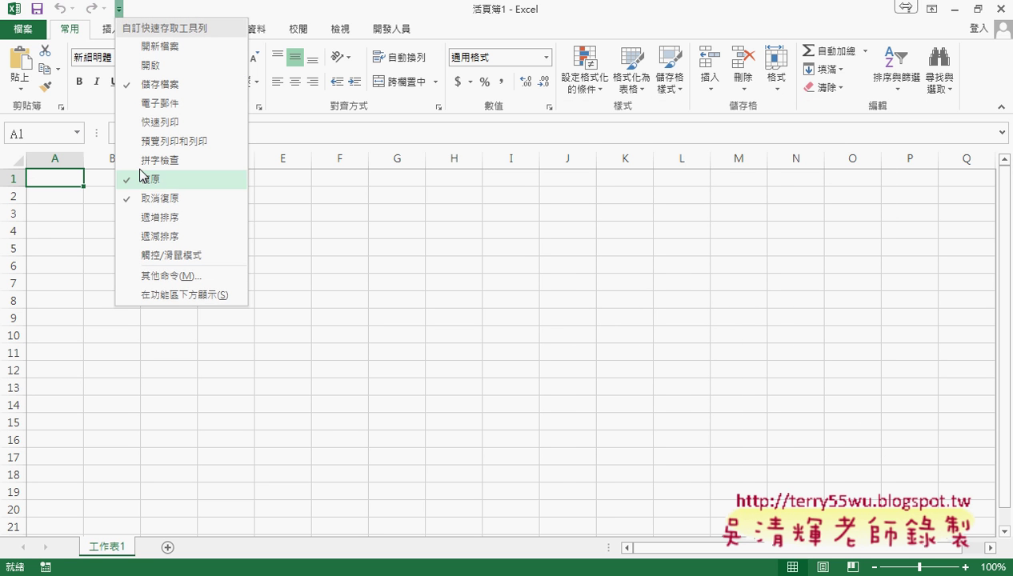
{"action": "left_click", "coordinate": [169, 275]}
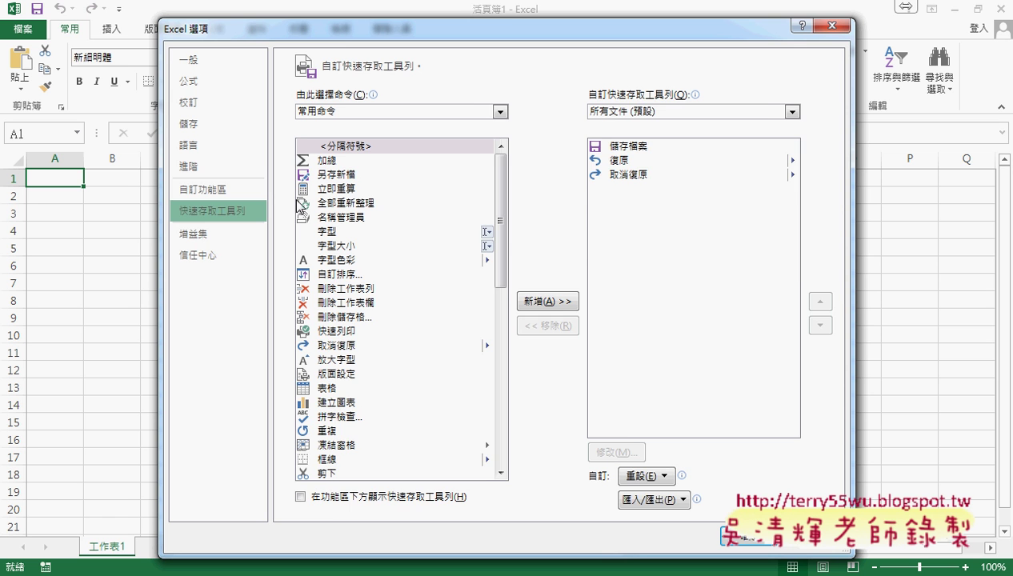
{"action": "left_click", "coordinate": [210, 190]}
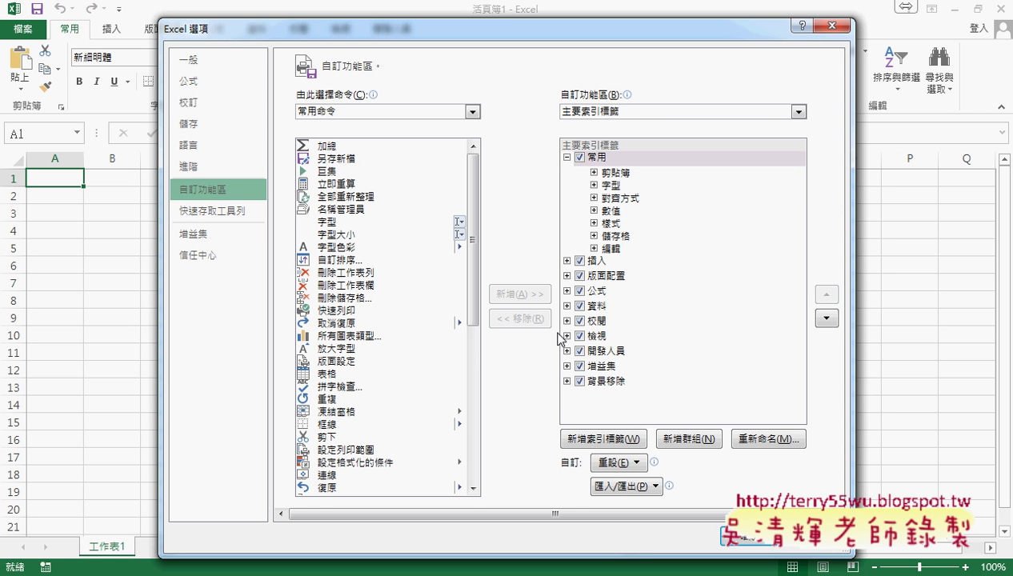
{"action": "left_click", "coordinate": [204, 212]}
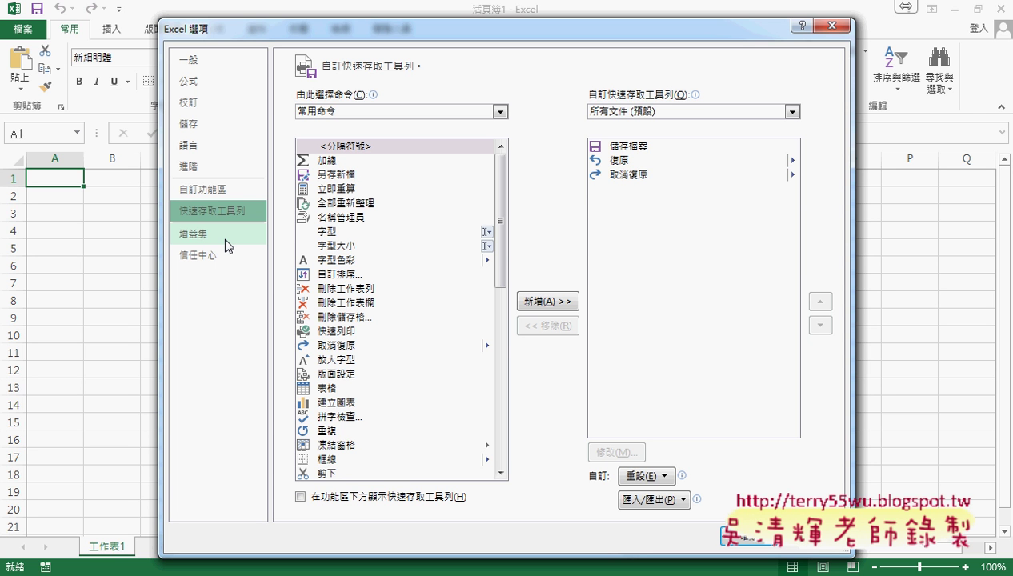
{"action": "left_click", "coordinate": [224, 245]}
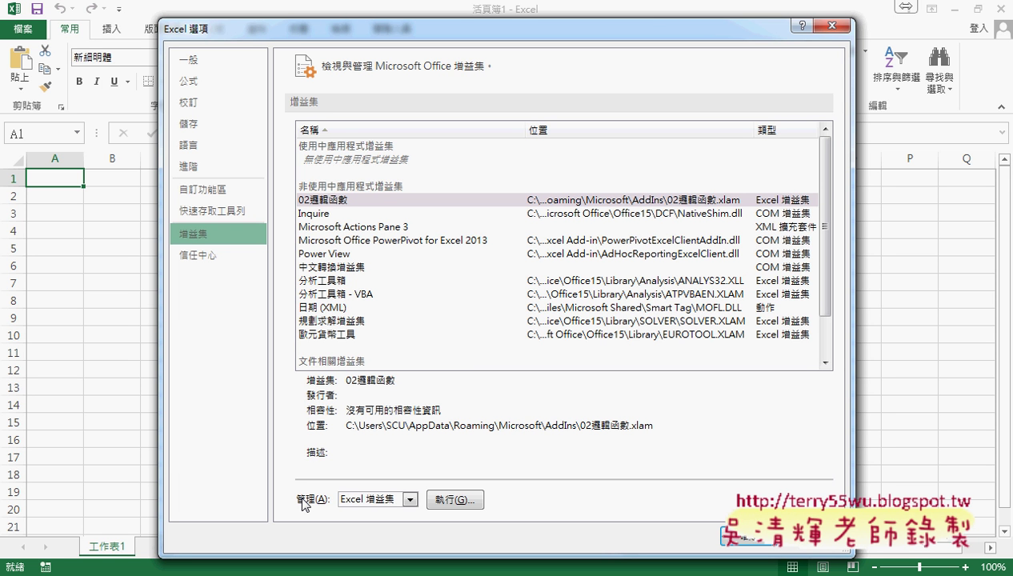
{"action": "left_click", "coordinate": [455, 499]}
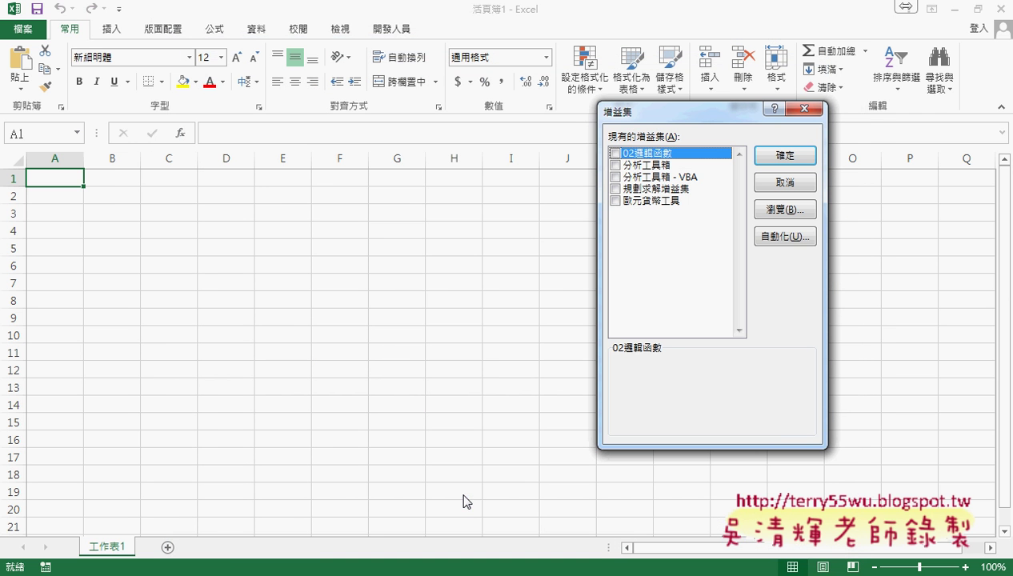
Tick 02邏輯函數 in the add-ins list and confirm to enable it
{"action": "left_click", "coordinate": [614, 155]}
{"action": "left_click", "coordinate": [797, 163]}
{"action": "left_click", "coordinate": [792, 158]}
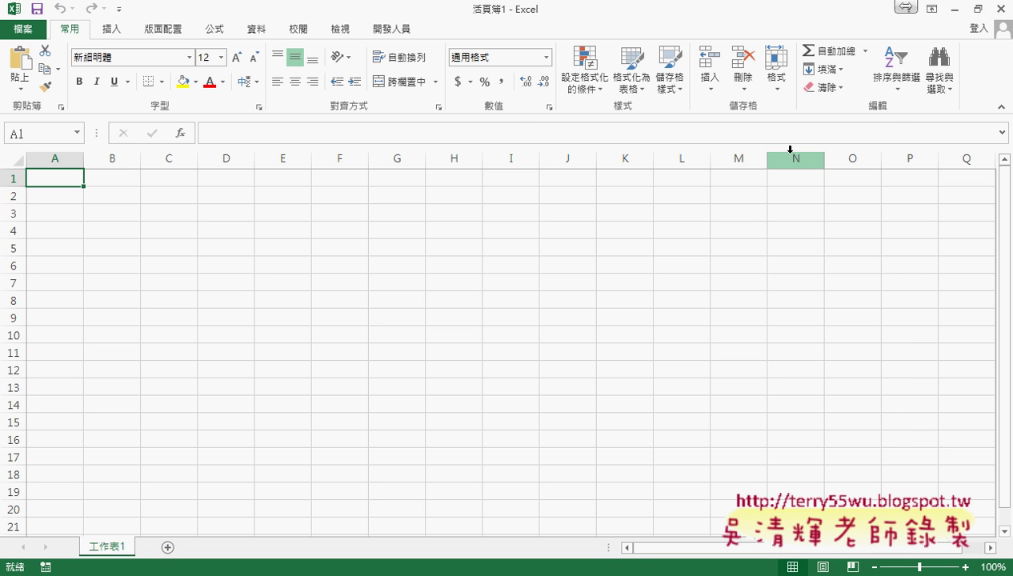
{"action": "left_click", "coordinate": [181, 134]}
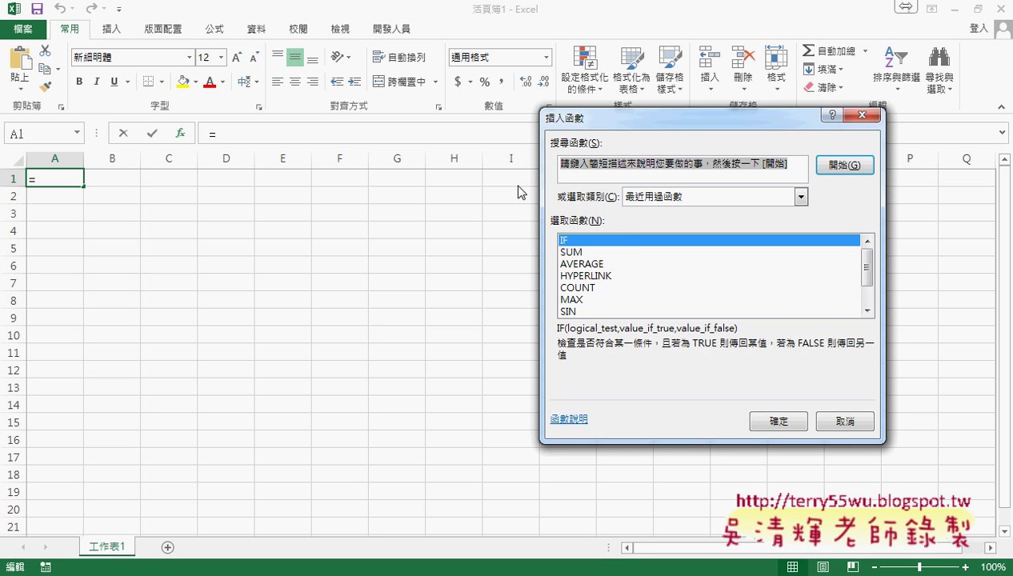
{"action": "left_click", "coordinate": [708, 196]}
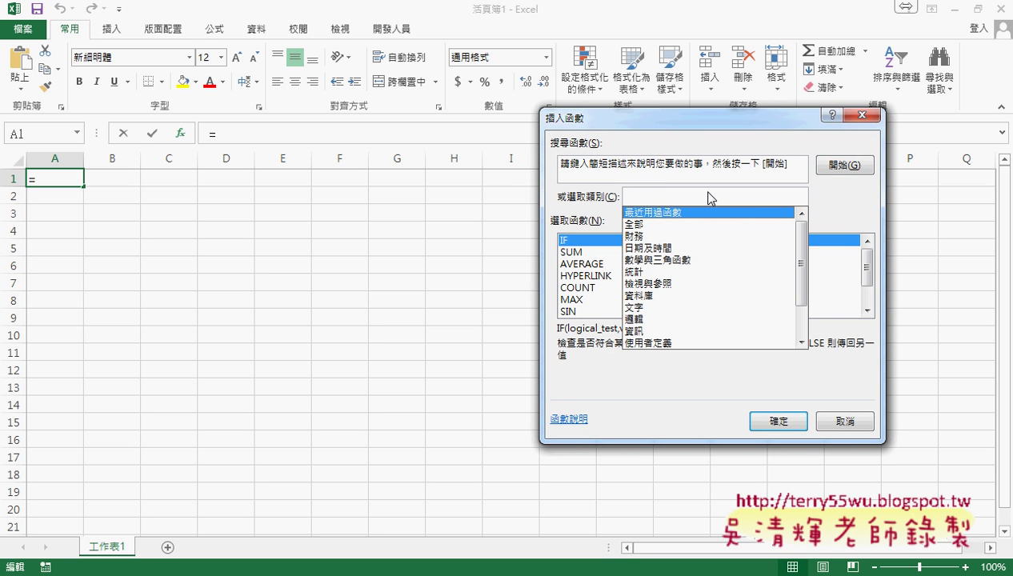
{"action": "left_click", "coordinate": [669, 342]}
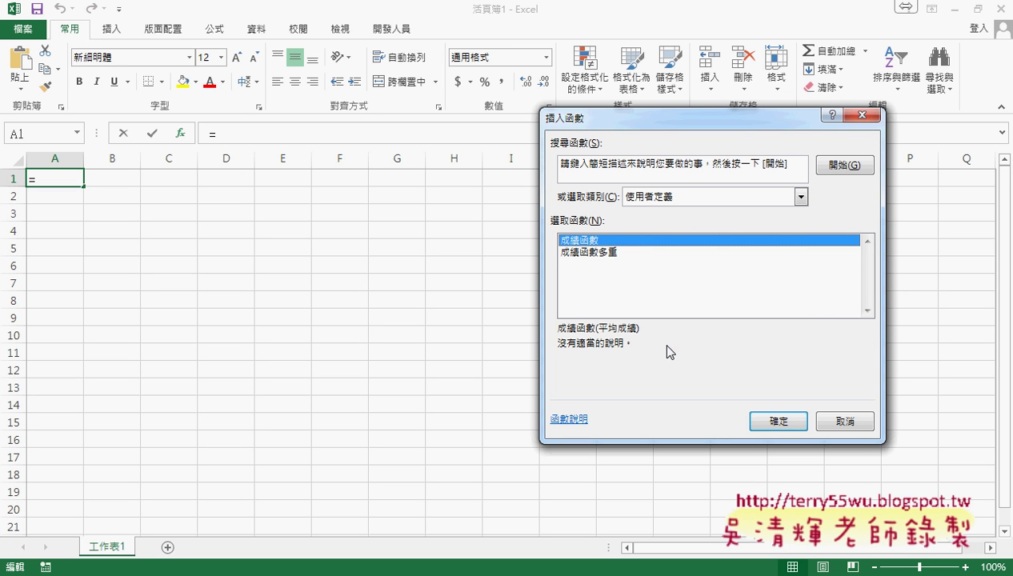
{"action": "left_click", "coordinate": [588, 253]}
{"action": "left_click", "coordinate": [588, 241]}
{"action": "left_click", "coordinate": [846, 422]}
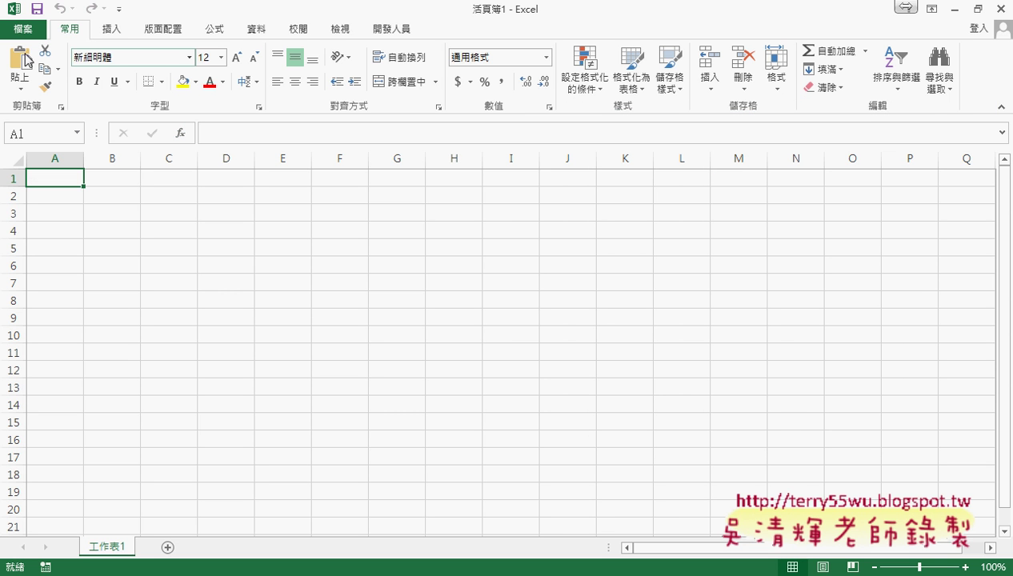
Reopen the first 02邏輯函數 entry from the recent workbooks list
{"action": "left_click", "coordinate": [16, 31]}
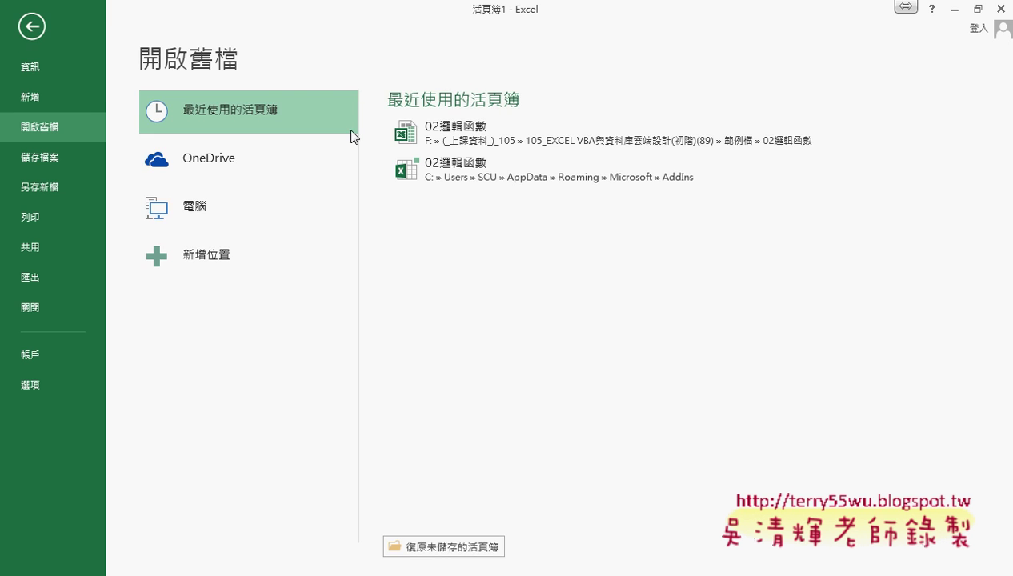
{"action": "left_click", "coordinate": [470, 142]}
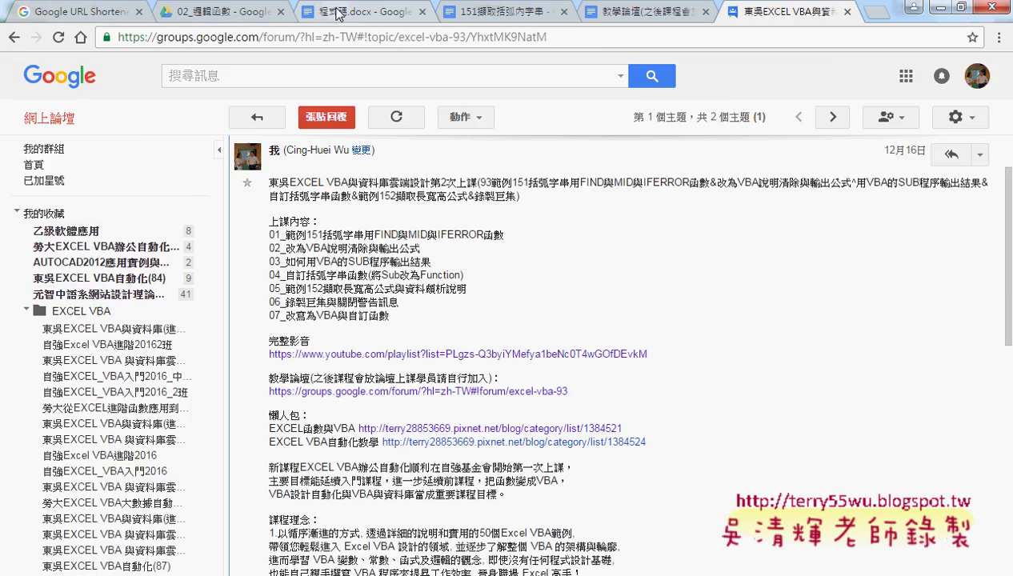
Switch to the 程式碼.docx notes and scroll to section 3.啟用增益集 and its add-ins screenshots
{"action": "left_click", "coordinate": [341, 23]}
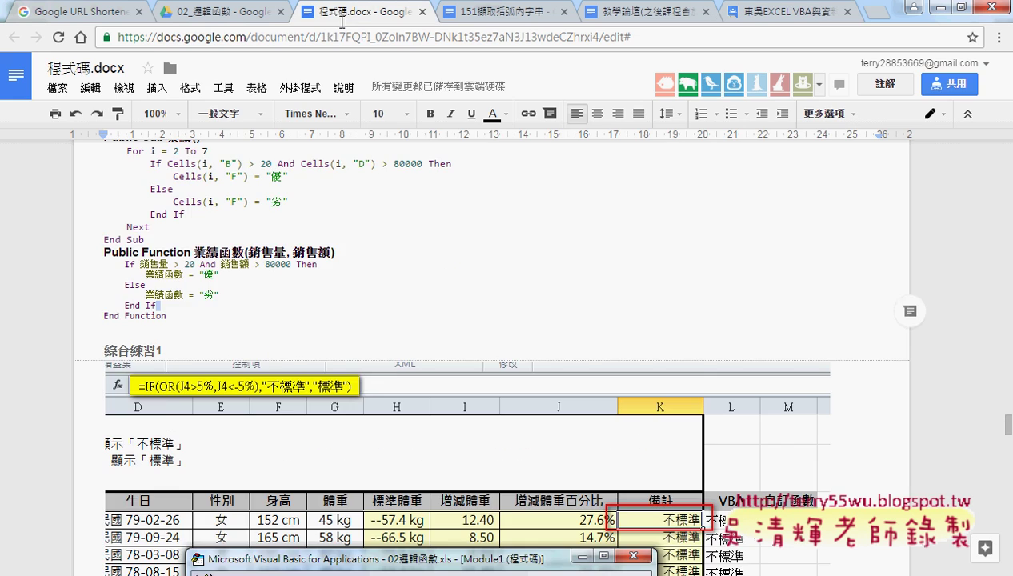
{"action": "scroll", "coordinate": [504, 244], "scroll_direction": "down", "scroll_amount": 3}
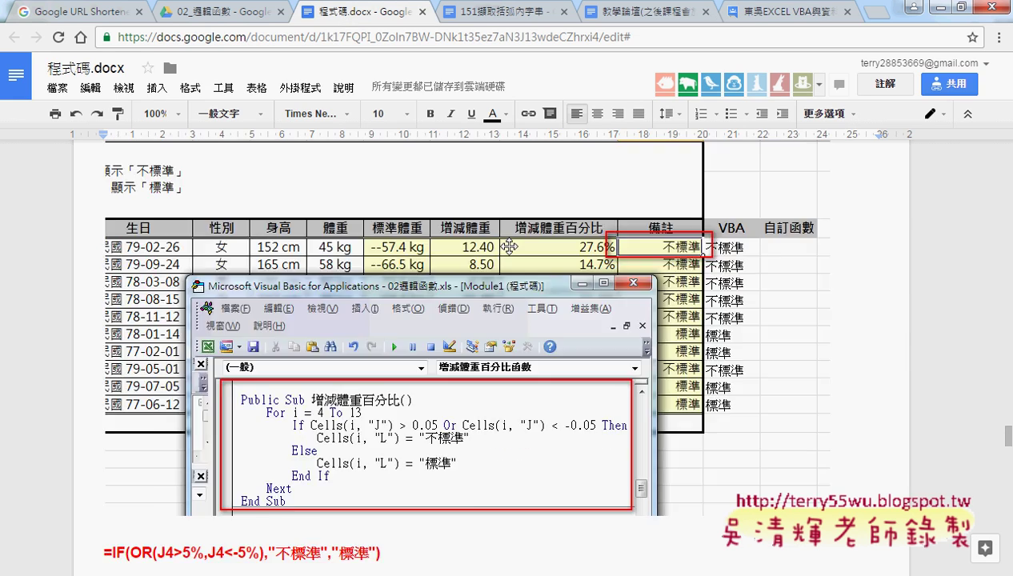
{"action": "scroll", "coordinate": [511, 248], "scroll_direction": "down", "scroll_amount": 10}
{"action": "scroll", "coordinate": [512, 248], "scroll_direction": "up", "scroll_amount": 10}
{"action": "scroll", "coordinate": [514, 248], "scroll_direction": "up", "scroll_amount": 10}
{"action": "scroll", "coordinate": [518, 250], "scroll_direction": "up", "scroll_amount": 10}
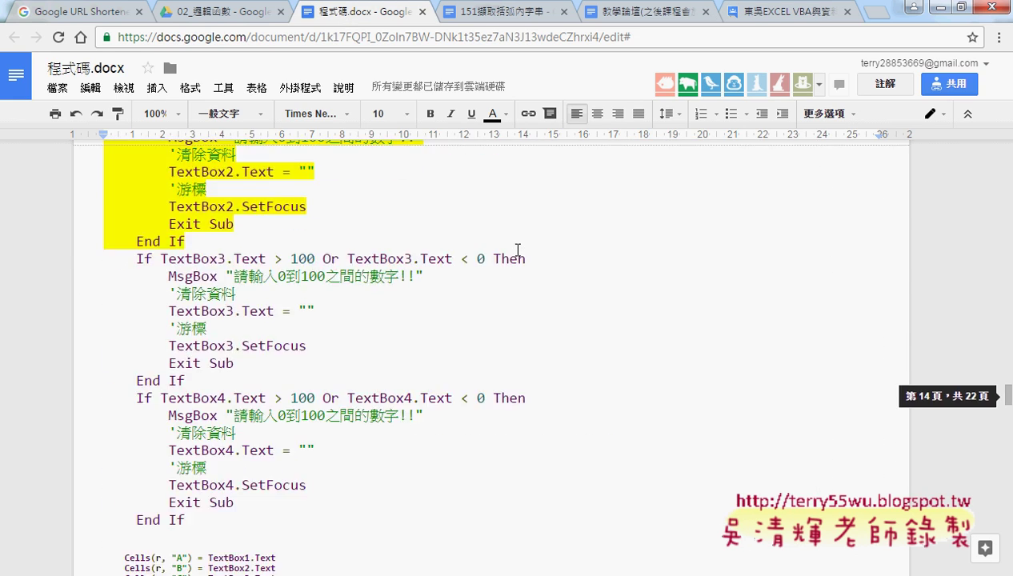
{"action": "scroll", "coordinate": [518, 250], "scroll_direction": "up", "scroll_amount": 10}
{"action": "scroll", "coordinate": [517, 249], "scroll_direction": "up", "scroll_amount": 10}
{"action": "scroll", "coordinate": [517, 249], "scroll_direction": "up", "scroll_amount": 10}
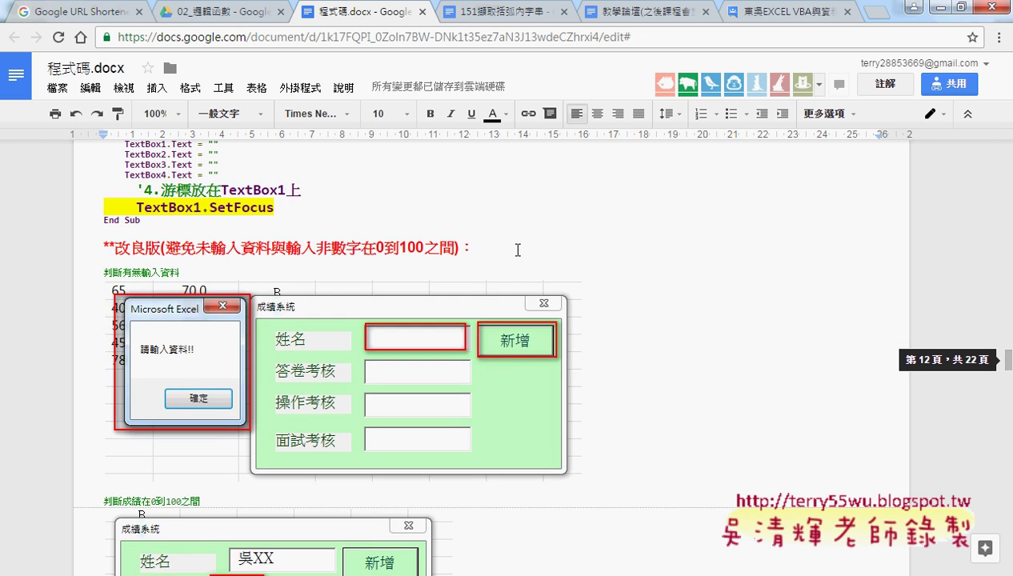
{"action": "scroll", "coordinate": [518, 250], "scroll_direction": "up", "scroll_amount": 10}
{"action": "scroll", "coordinate": [517, 250], "scroll_direction": "up", "scroll_amount": 10}
{"action": "scroll", "coordinate": [516, 249], "scroll_direction": "up", "scroll_amount": 10}
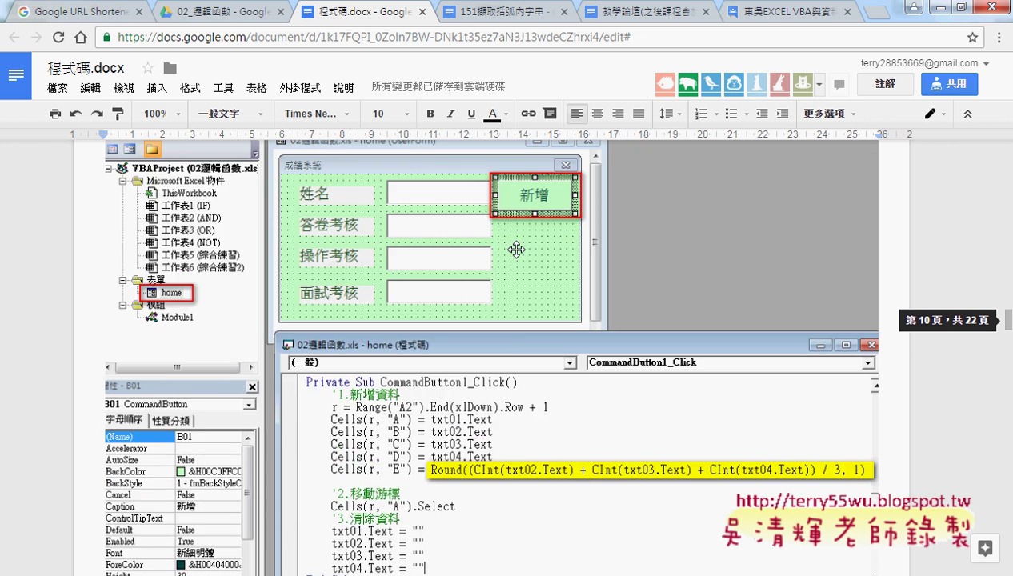
{"action": "scroll", "coordinate": [516, 250], "scroll_direction": "up", "scroll_amount": 10}
{"action": "scroll", "coordinate": [517, 250], "scroll_direction": "up", "scroll_amount": 10}
{"action": "scroll", "coordinate": [517, 250], "scroll_direction": "up", "scroll_amount": 5}
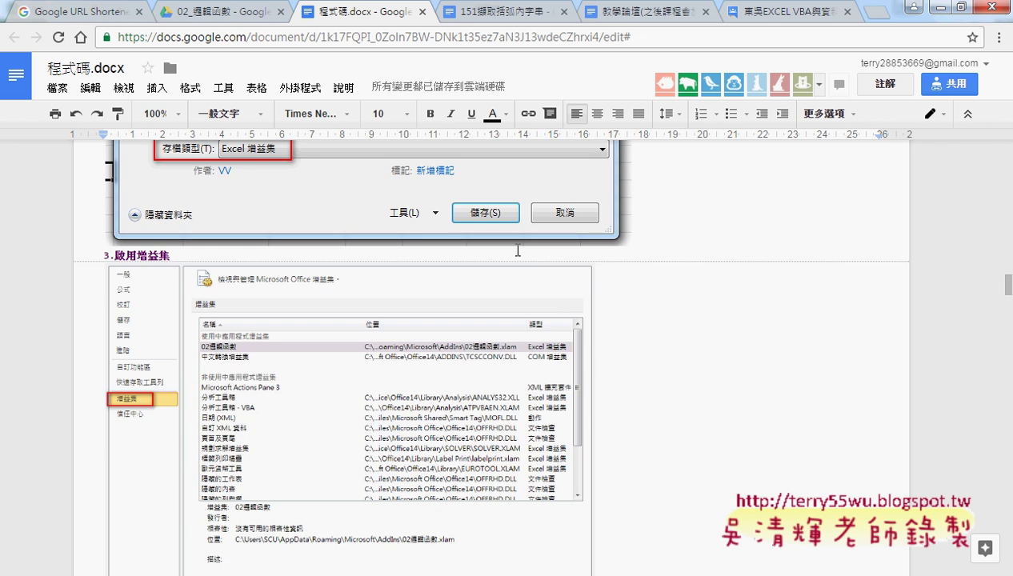
{"action": "scroll", "coordinate": [518, 249], "scroll_direction": "up", "scroll_amount": 1}
{"action": "scroll", "coordinate": [518, 249], "scroll_direction": "up", "scroll_amount": 1}
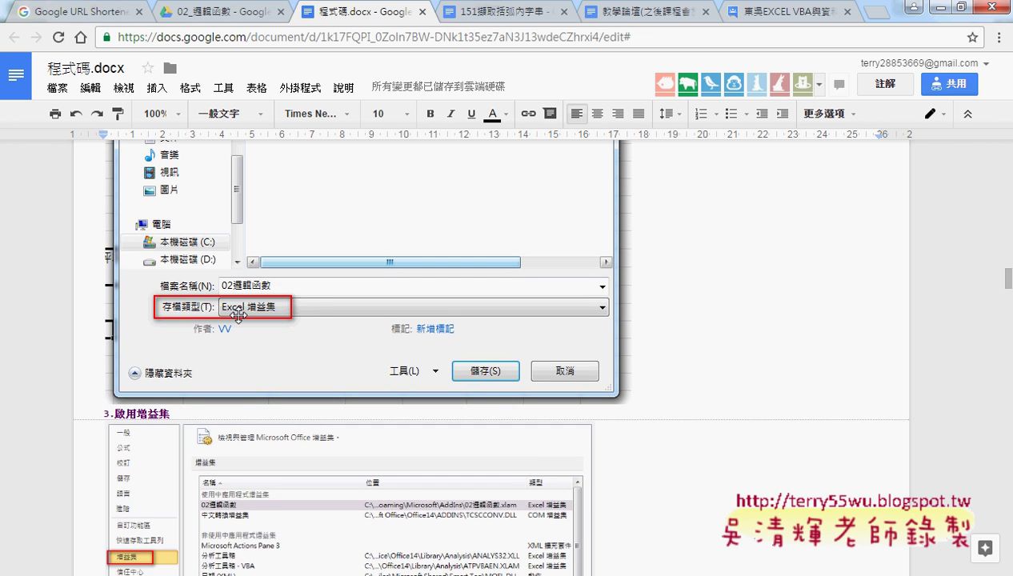
{"action": "scroll", "coordinate": [237, 314], "scroll_direction": "down", "scroll_amount": 2}
{"action": "scroll", "coordinate": [323, 323], "scroll_direction": "down", "scroll_amount": 1}
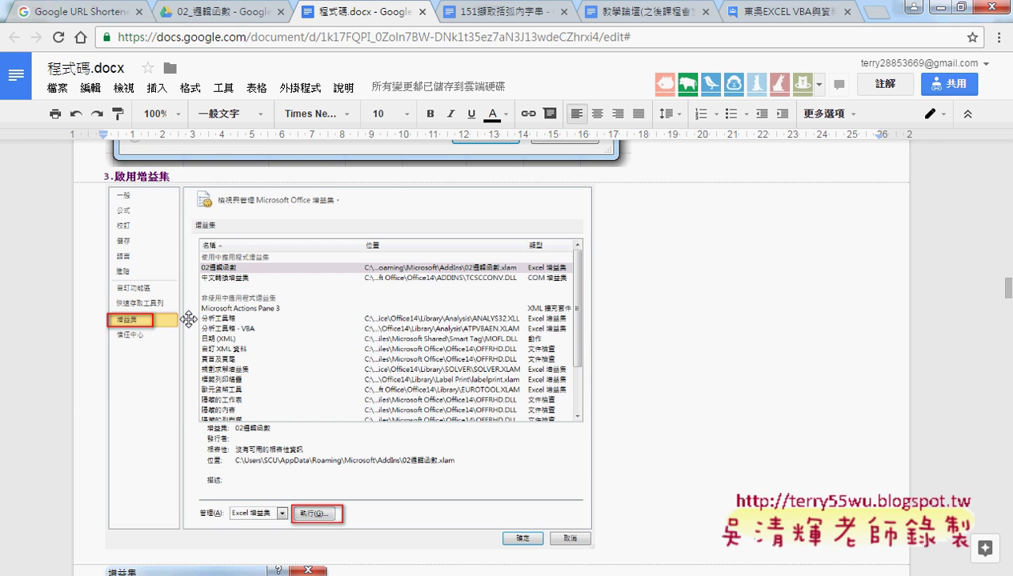
{"action": "scroll", "coordinate": [190, 322], "scroll_direction": "down", "scroll_amount": 1}
{"action": "scroll", "coordinate": [194, 328], "scroll_direction": "down", "scroll_amount": 2}
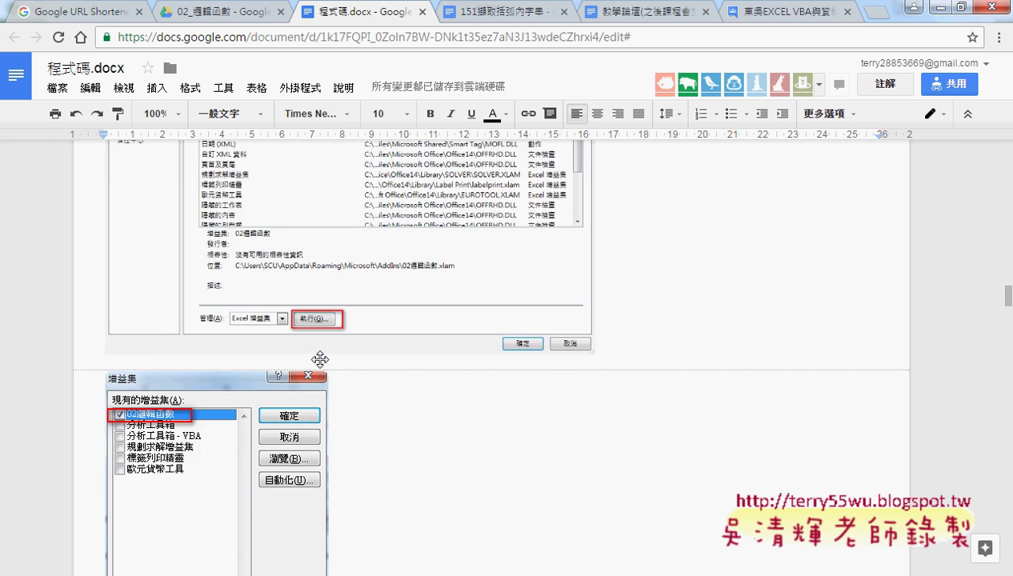
{"action": "scroll", "coordinate": [320, 359], "scroll_direction": "down", "scroll_amount": 2}
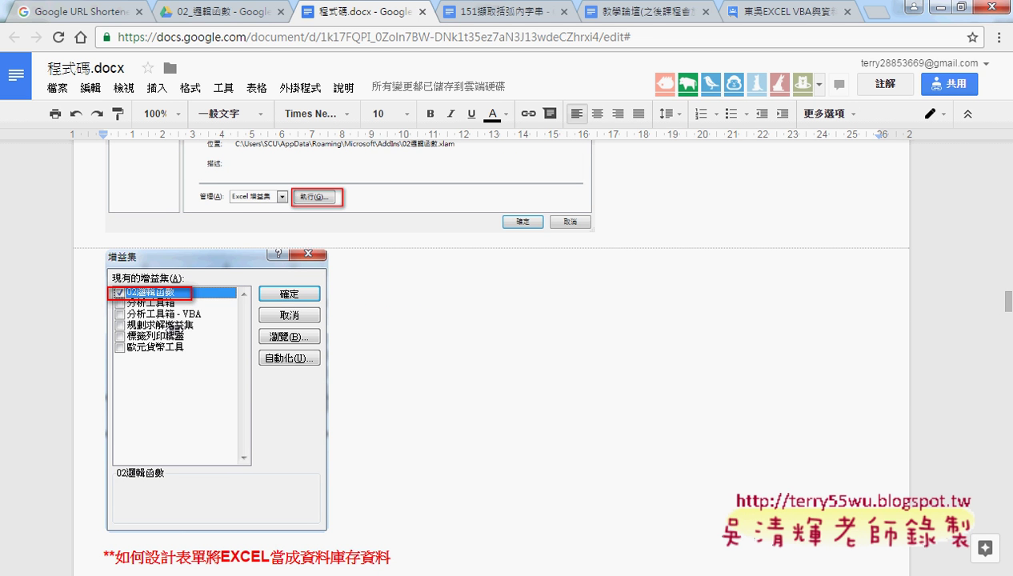